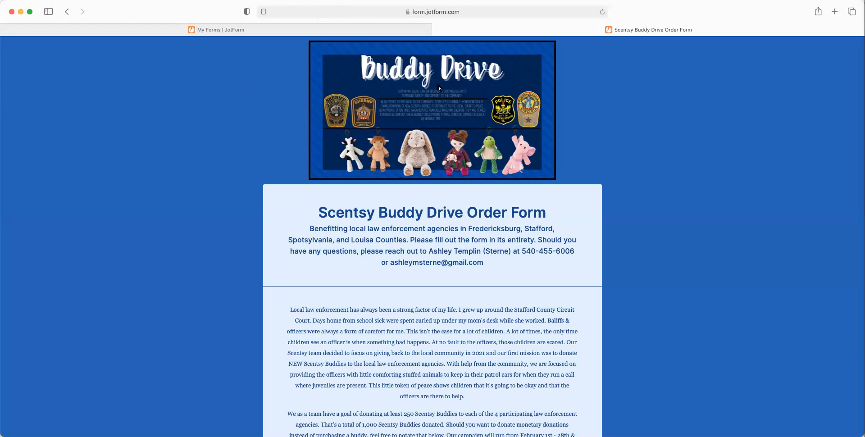
- From the My Forms list, create a new form from scratch using the Classic Form layout
left_click(260, 28)
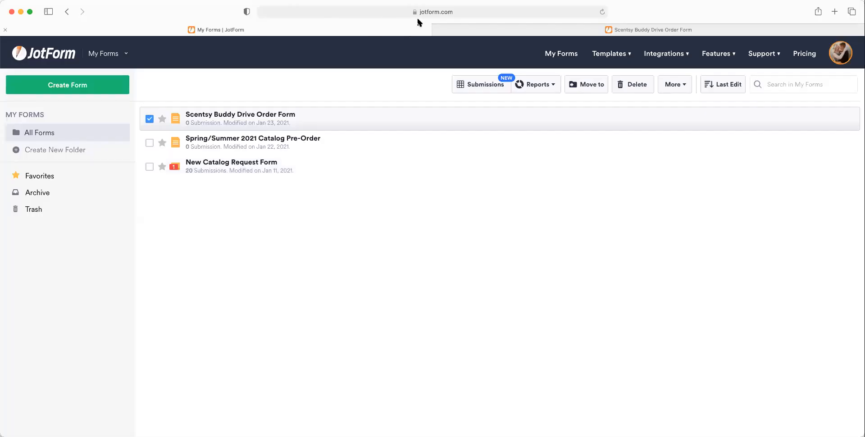
left_click(453, 12)
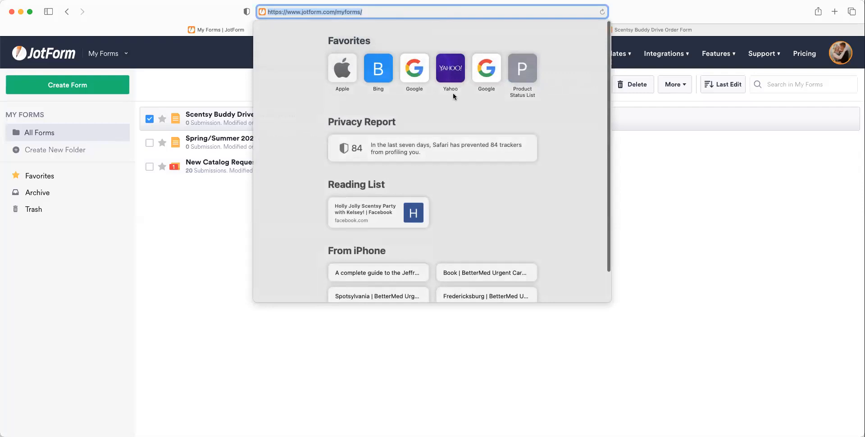
left_click(642, 120)
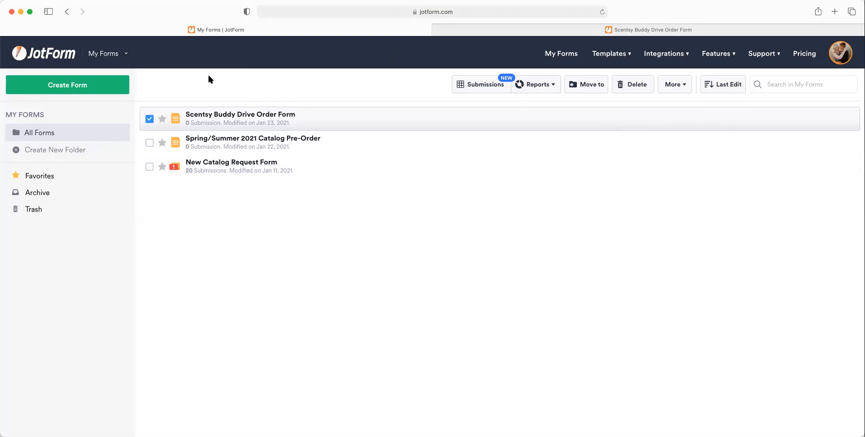
left_click(75, 90)
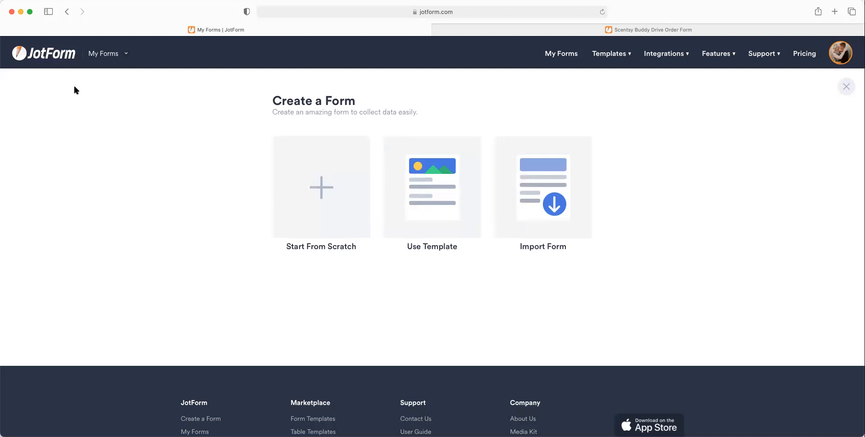
left_click(305, 184)
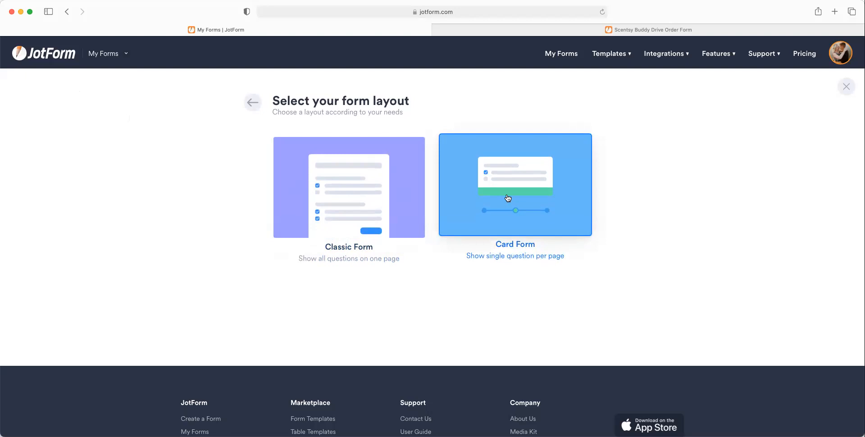
left_click(409, 191)
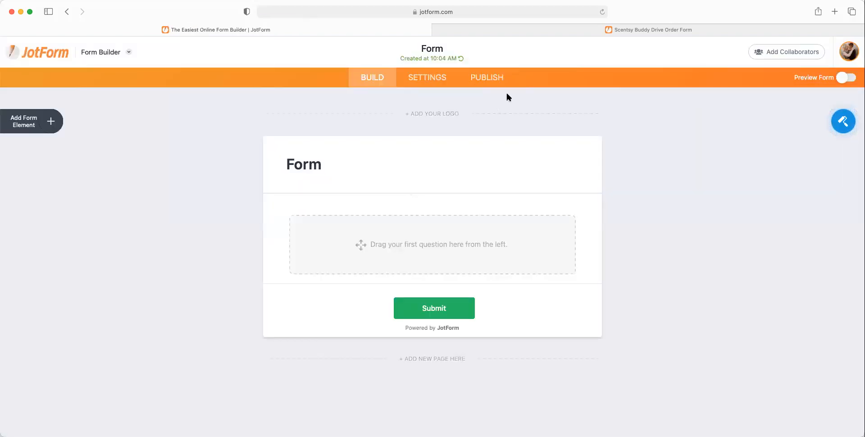
- Move the finished Scentsy Buddy Drive Order Form page into its own window and narrow the form builder window
left_click(593, 31)
scroll(592, 150, "down", 15)
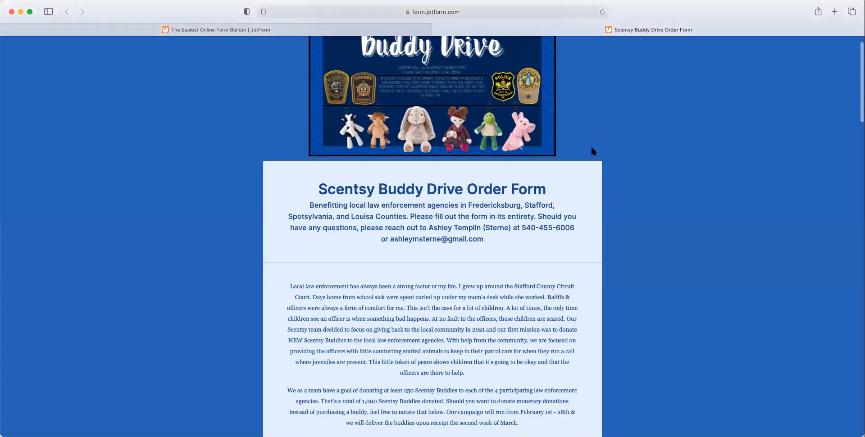
scroll(591, 150, "down", 20)
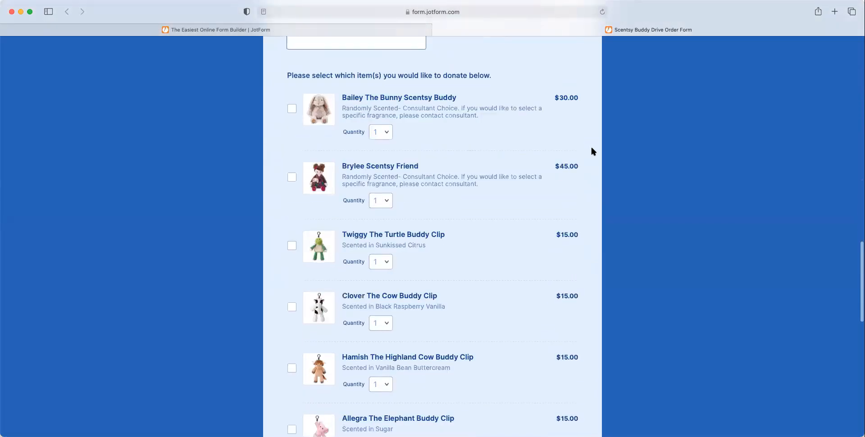
scroll(591, 150, "up", 20)
scroll(591, 150, "down", 2)
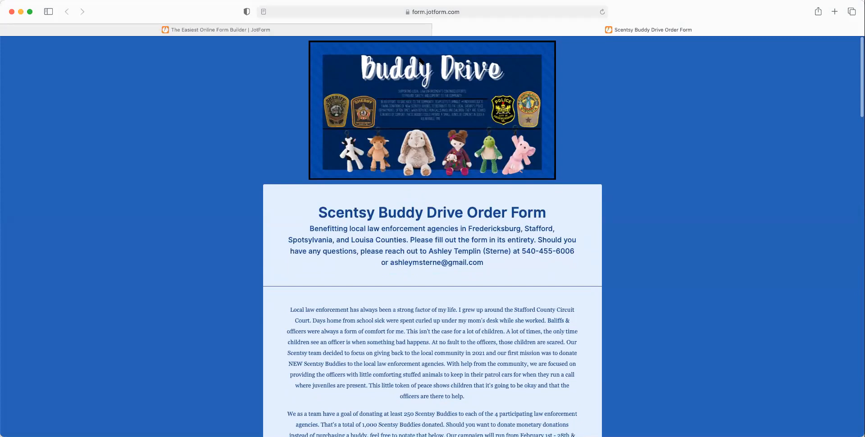
left_click_drag(455, 34, 834, 183)
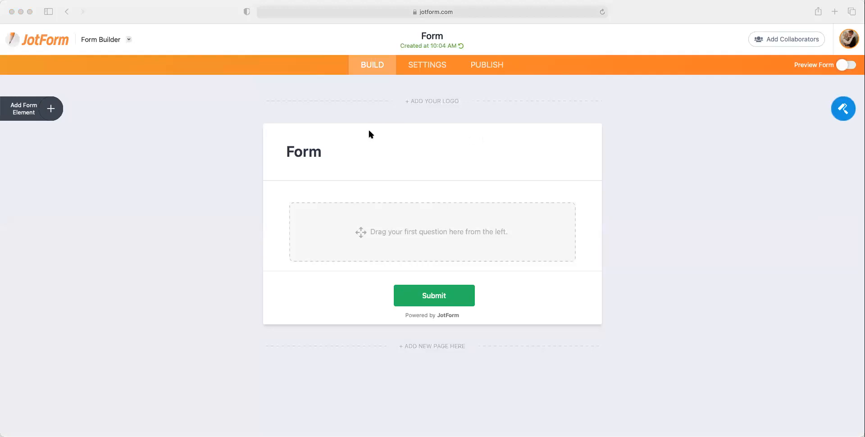
left_click(194, 124)
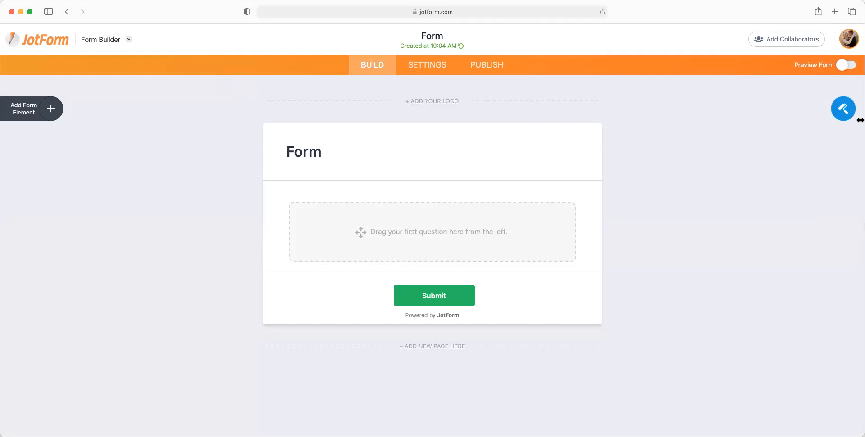
left_click_drag(860, 120, 674, 120)
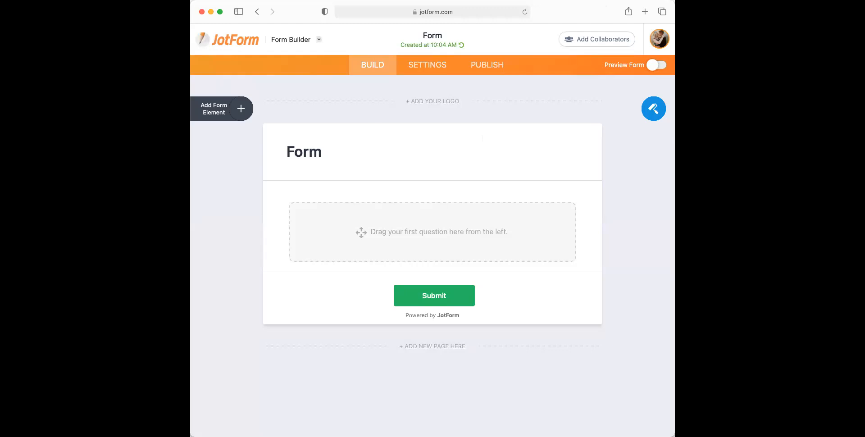
- Add the Buddy Drive banner from the previously uploaded images as the form's logo
left_click(427, 105)
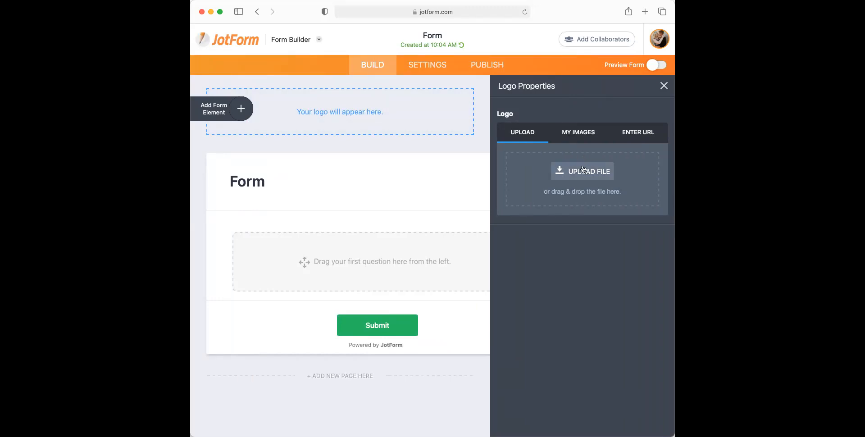
left_click(581, 141)
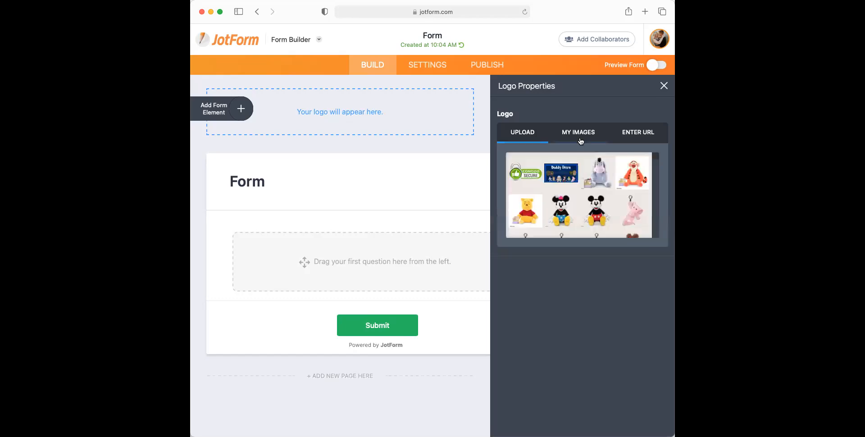
left_click(527, 135)
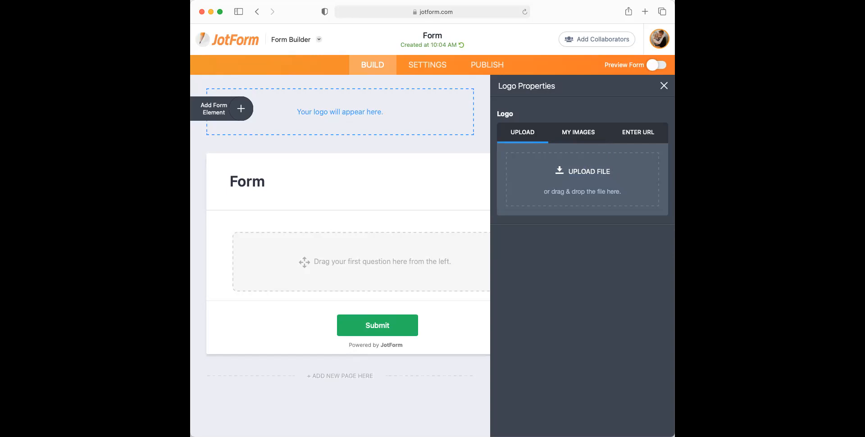
left_click(570, 141)
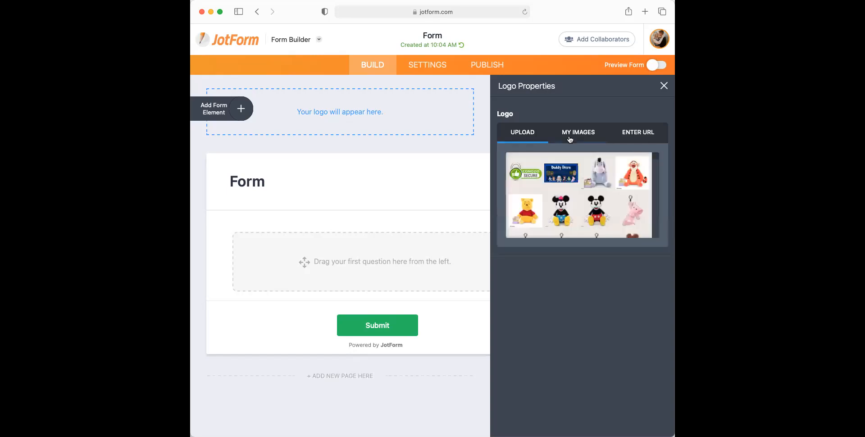
left_click(570, 172)
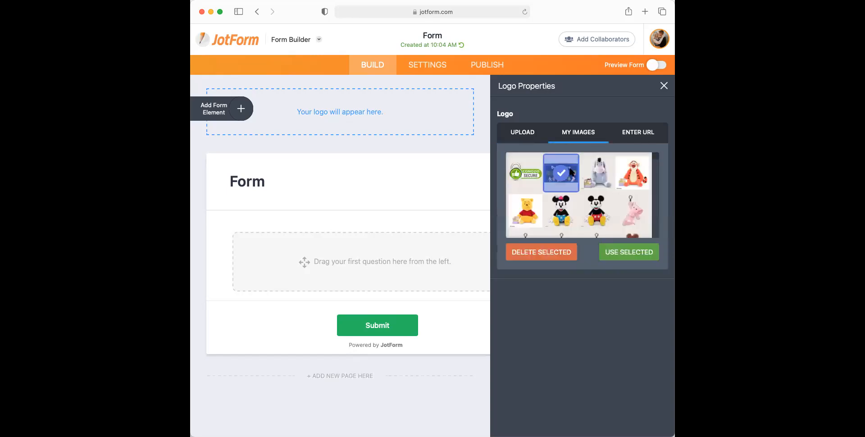
left_click(631, 252)
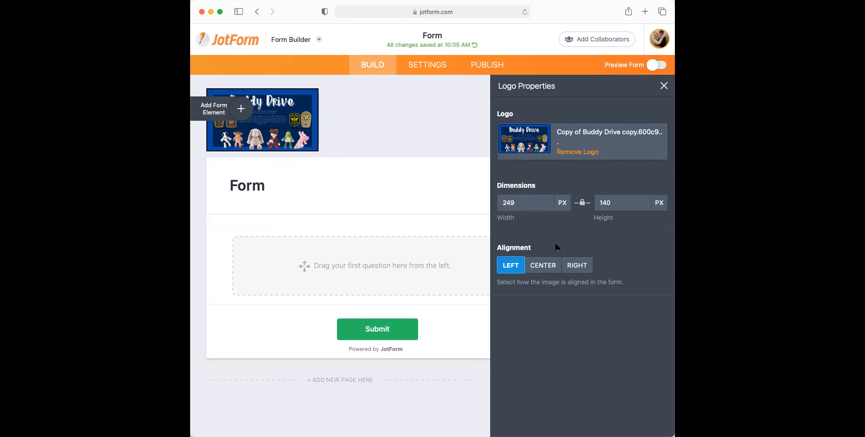
- Center the Buddy Drive logo and set its width to 500 px
left_click(550, 269)
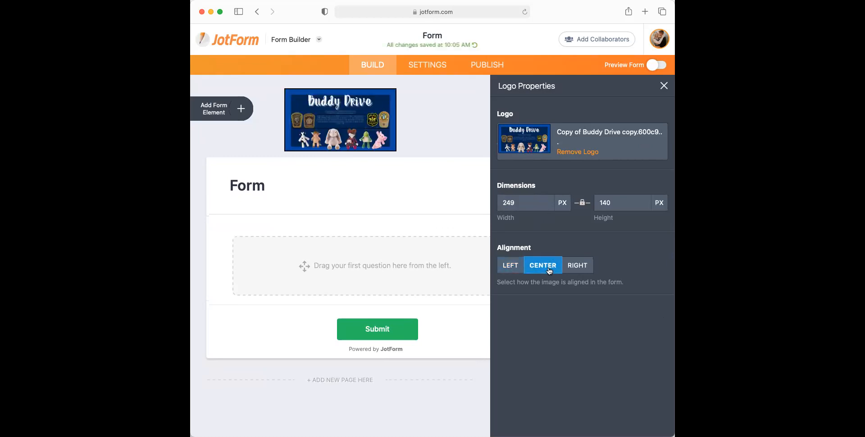
double_click(537, 197)
type("500")
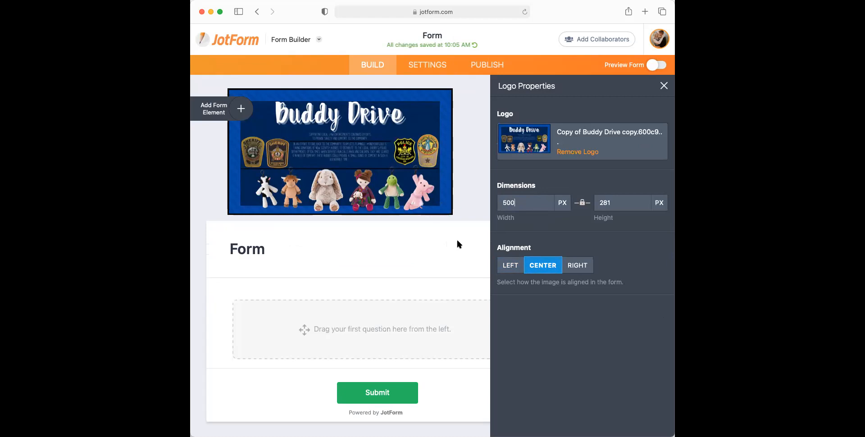
left_click(664, 85)
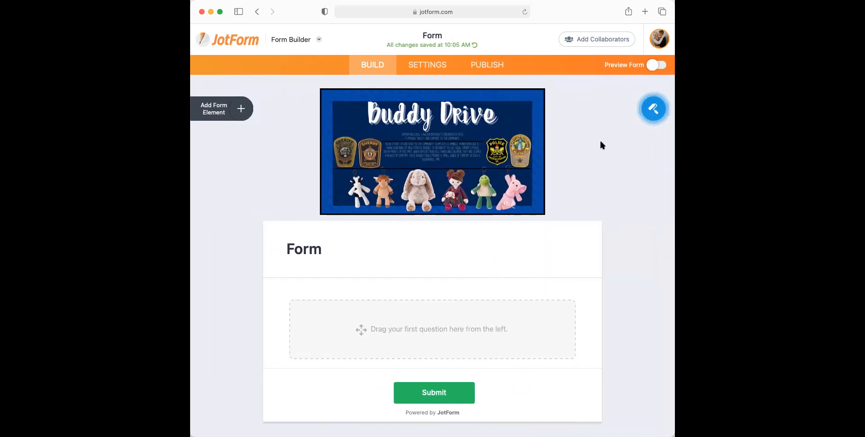
- Apply the blue color scheme with page color #2462B9 to the form and save the design
left_click(654, 109)
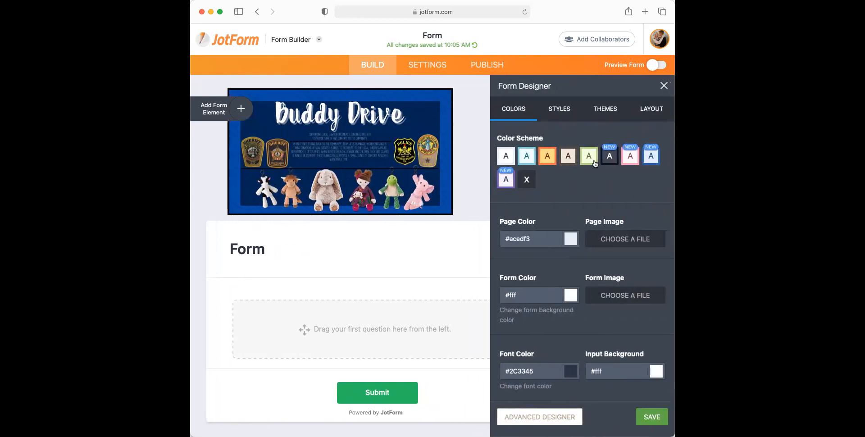
left_click(652, 161)
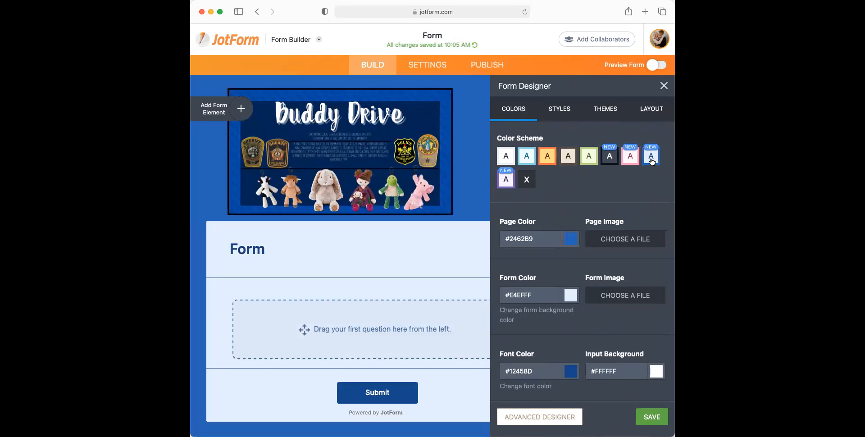
left_click(647, 419)
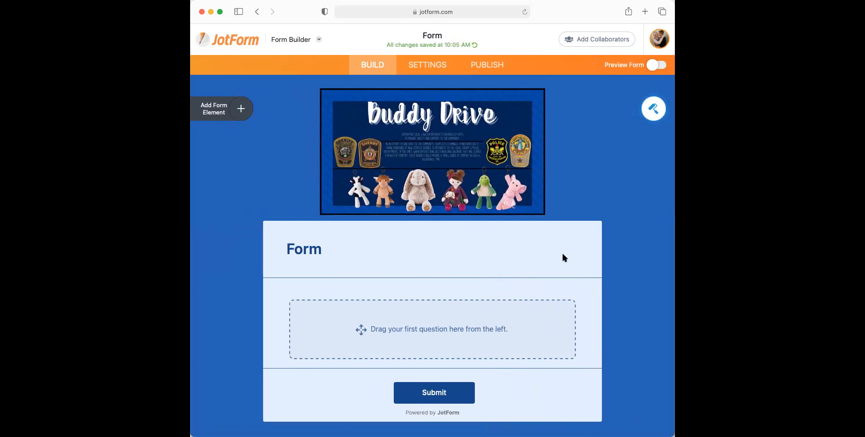
- Change the form's heading to "Scentsy Buddy Drive Order Form"
scroll(563, 255, "down", 1)
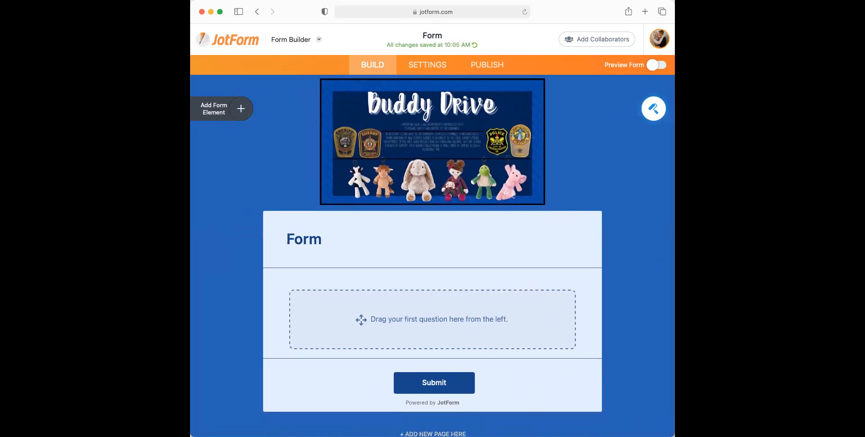
left_click(457, 237)
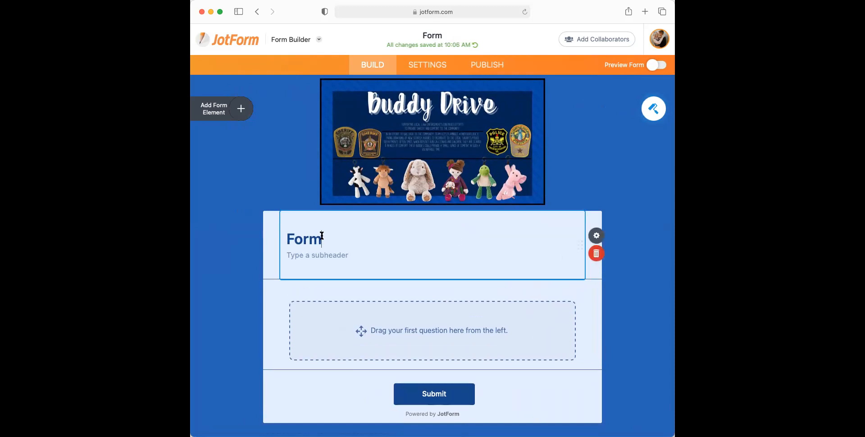
left_click_drag(322, 236, 275, 237)
type("cent")
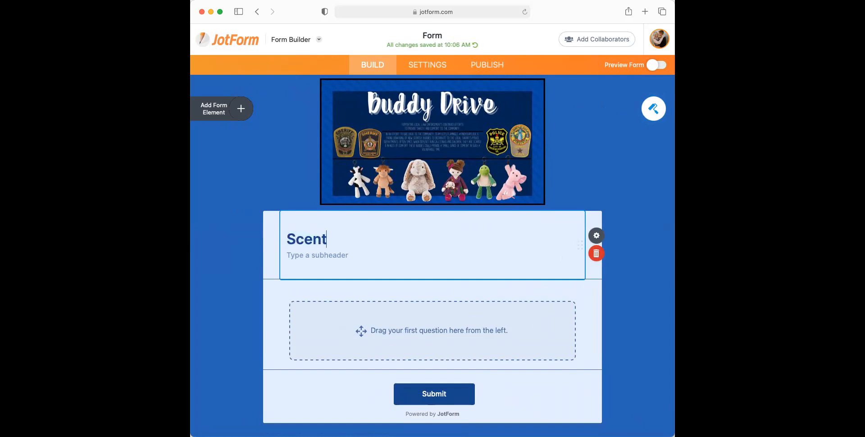
type("sy Buddy Drive Order DFor")
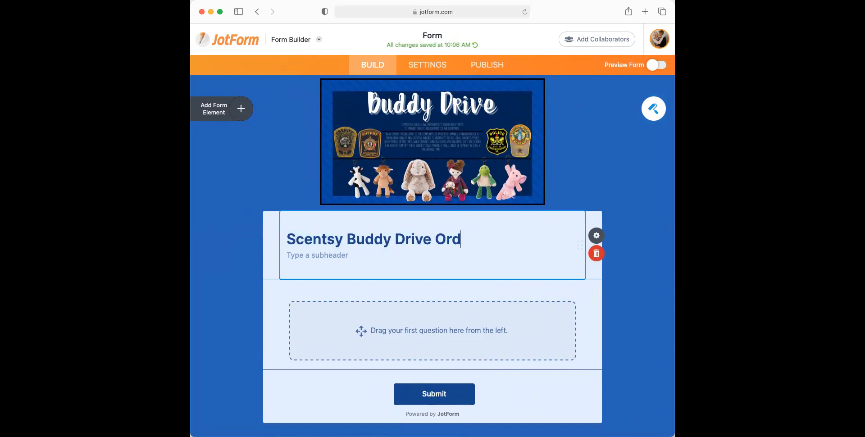
key("BackSpace")
key("BackSpace")
key("BackSpace")
key("BackSpace")
type("Form")
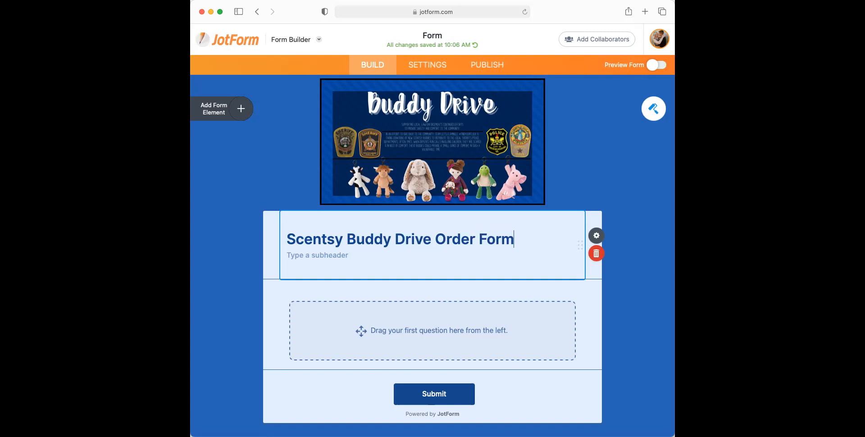
left_click(301, 254)
type("Benefitting local ")
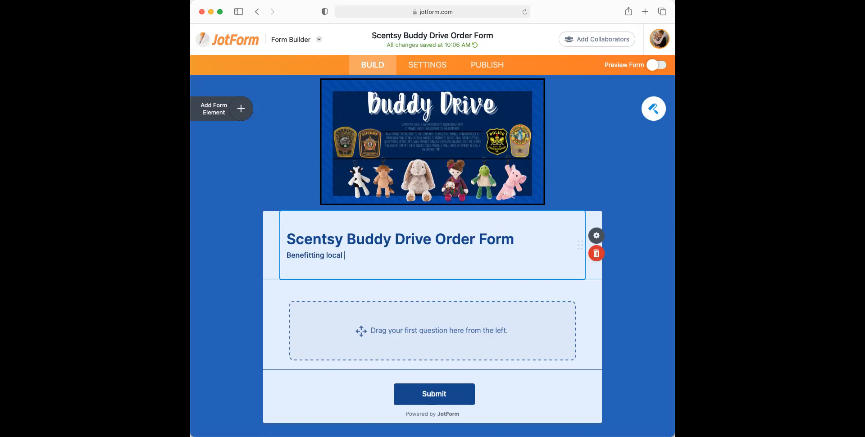
type("law enforcement agencies in")
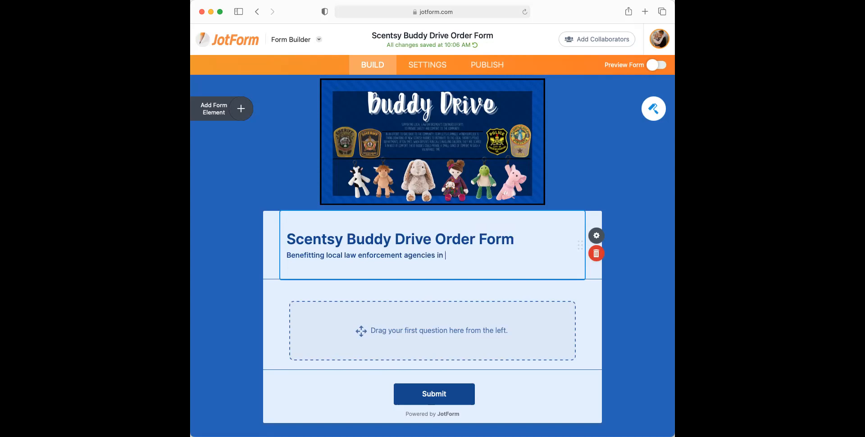
type("ed")
key("BackSpace")
key("BackSpace")
key("BackSpace")
key("BackSpace")
key("BackSpace")
key("BackSpace")
key("BackSpace")
key("BackSpace")
key("BackSpace")
key("BackSpace")
key("BackSpace")
key("BackSpace")
key("BackSpace")
key("BackSpace")
key("BackSpace")
key("BackSpace")
key("BackSpace")
key("BackSpace")
key("BackSpace")
key("BackSpace")
key("BackSpace")
key("BackSpace")
key("BackSpace")
key("BackSpace")
key("BackSpace")
key("BackSpace")
key("BackSpace")
key("BackSpace")
key("BackSpace")
key("BackSpace")
key("BackSpace")
key("BackSpace")
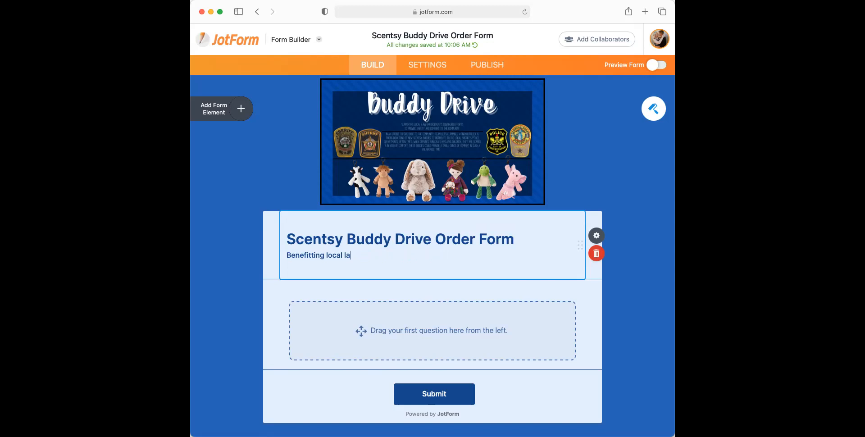
key("BackSpace")
key("BackSpace")
key("BackSpace")
key("BackSpace")
key("BackSpace")
key("BackSpace")
key("BackSpace")
key("BackSpace")
key("BackSpace")
key("BackSpace")
key("BackSpace")
key("BackSpace")
key("BackSpace")
key("BackSpace")
- Paste the subheader text on benefitting local law enforcement agencies, with the fill-out instructions and the organizer's contact details
left_click(703, 261)
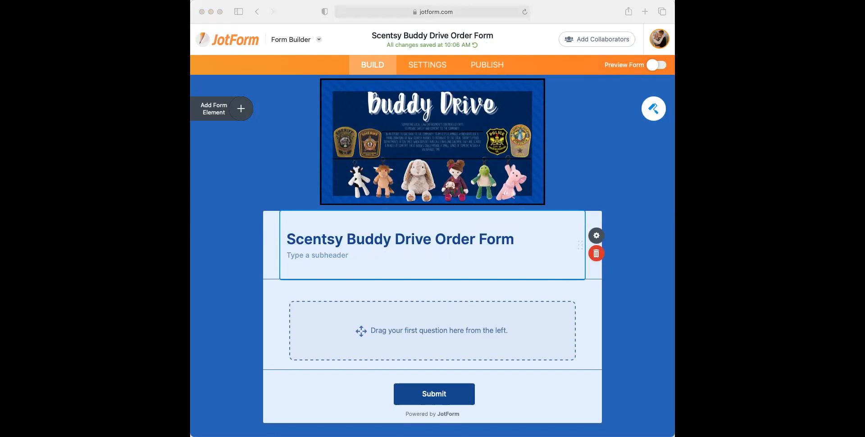
left_click(478, 251)
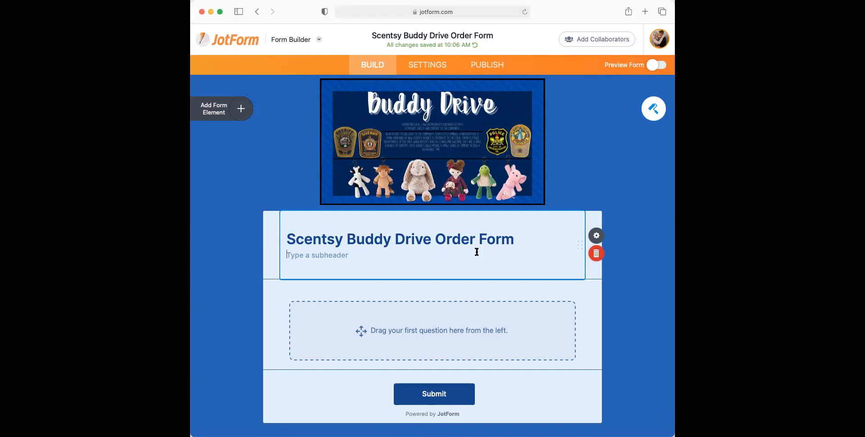
key("super+v")
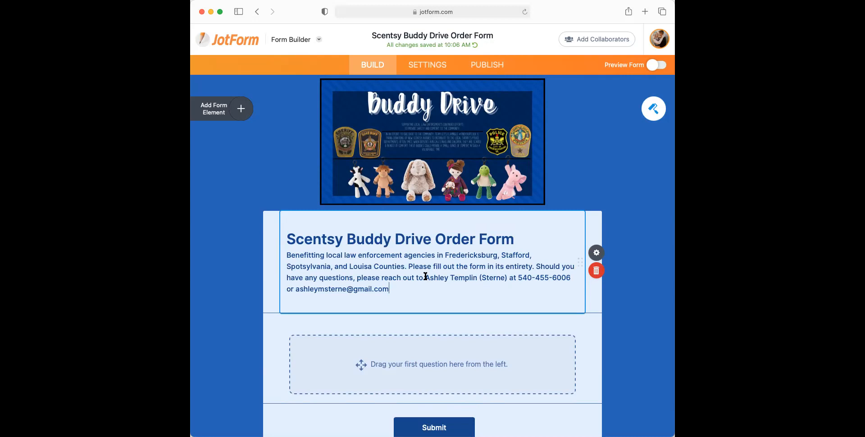
- Center the form's heading and subheader text through the header's text alignment setting
left_click_drag(425, 277, 490, 277)
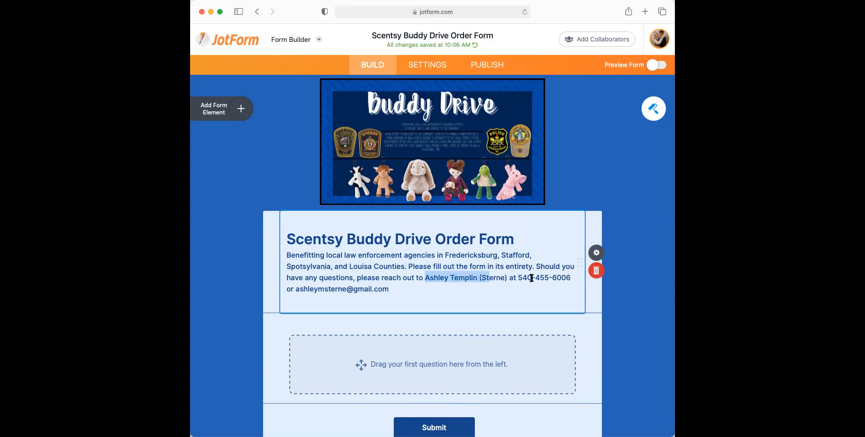
left_click(361, 291)
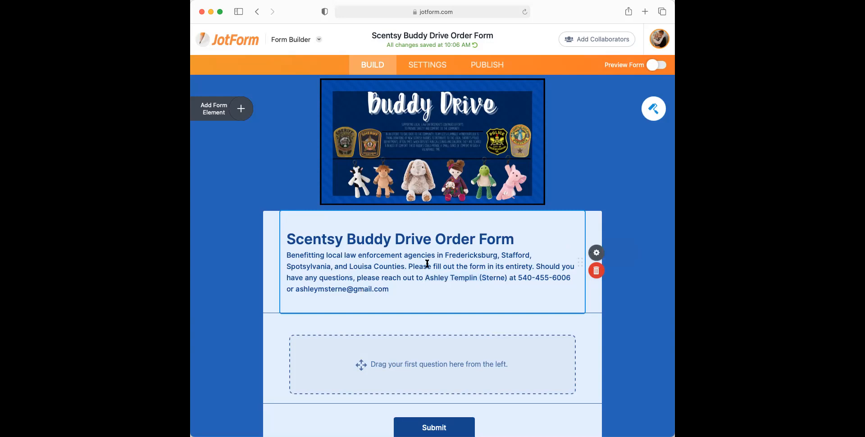
left_click(596, 253)
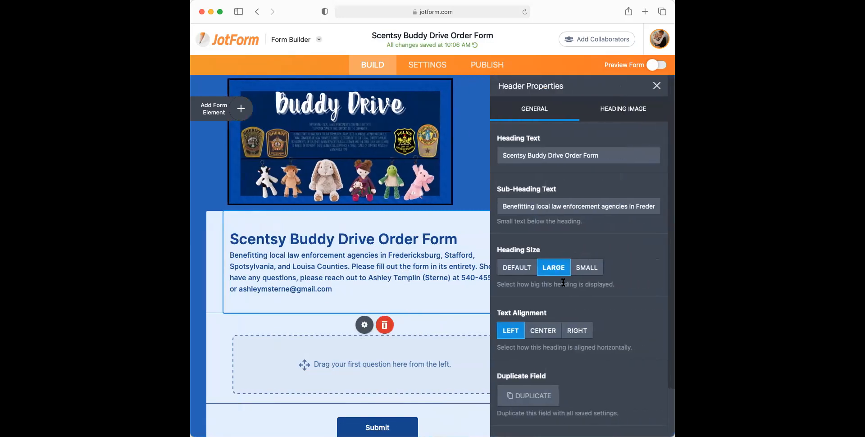
left_click(542, 332)
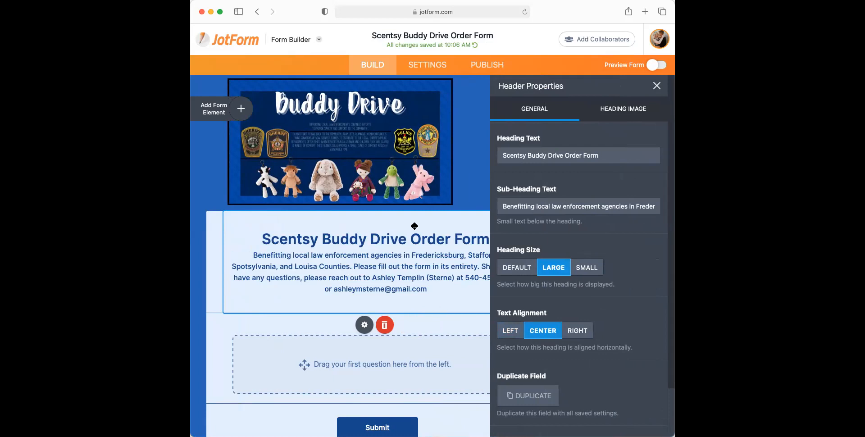
left_click(658, 86)
scroll(575, 226, "down", 3)
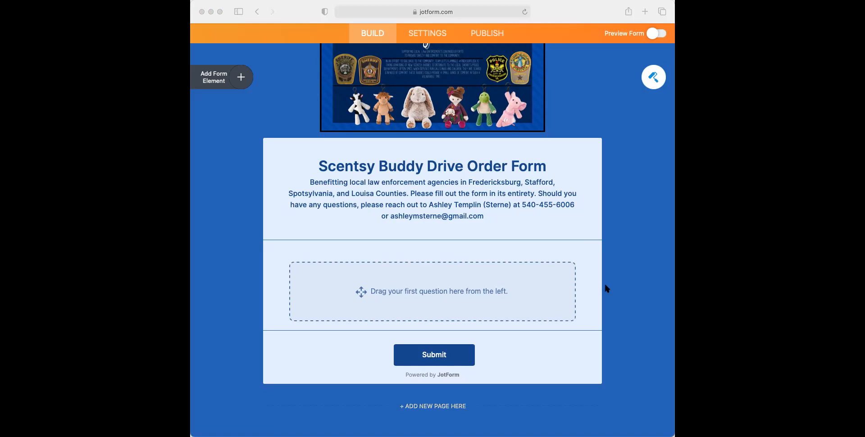
left_click(235, 75)
left_click(234, 75)
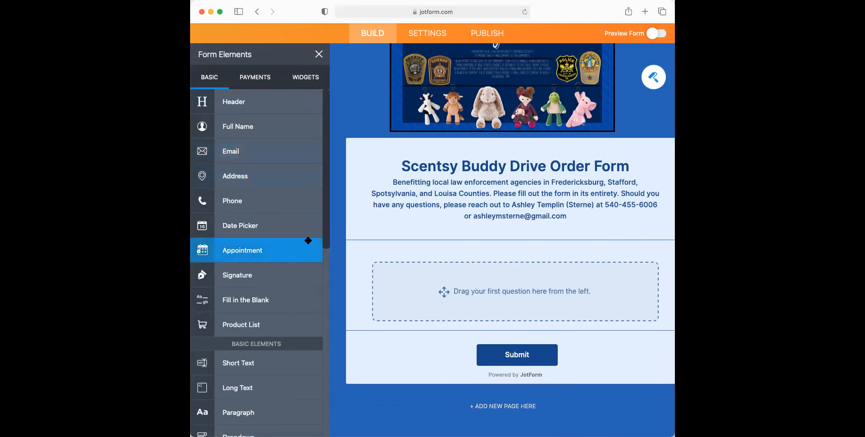
left_click(317, 55)
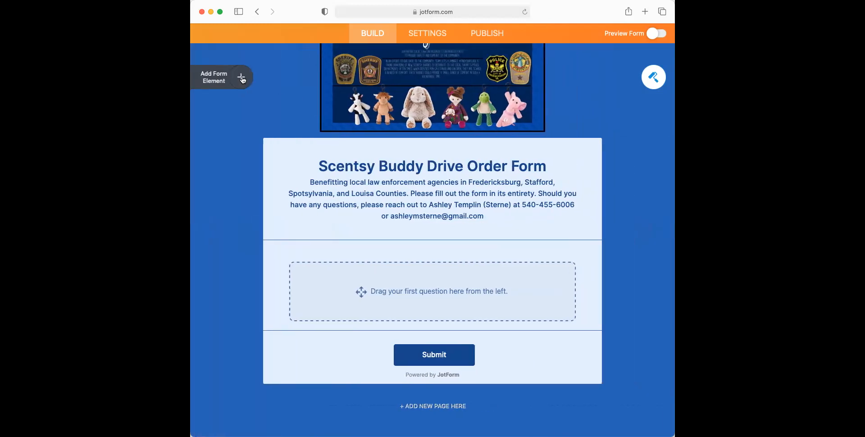
- Add a Paragraph element below the header and paste in the team's campaign story about donating Scentsy Buddies to local law enforcement
left_click(242, 79)
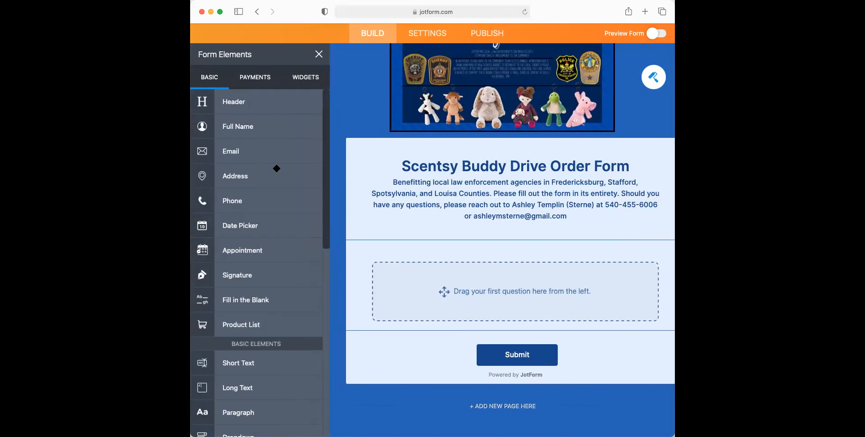
scroll(276, 171, "down", 1)
scroll(275, 171, "down", 2)
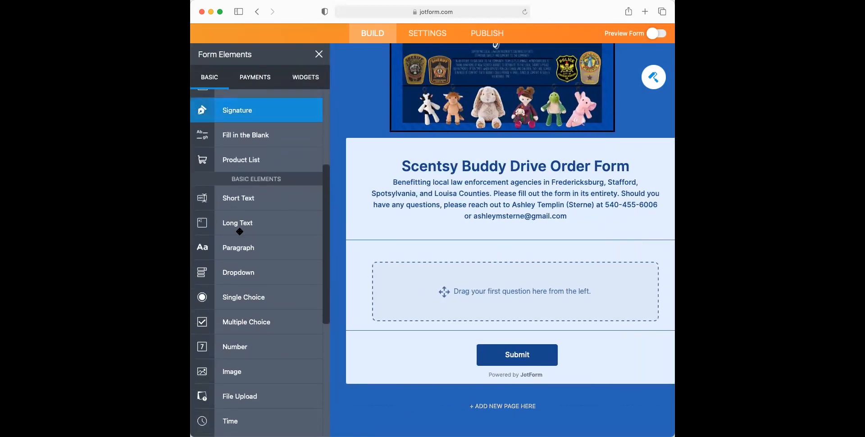
left_click(234, 250)
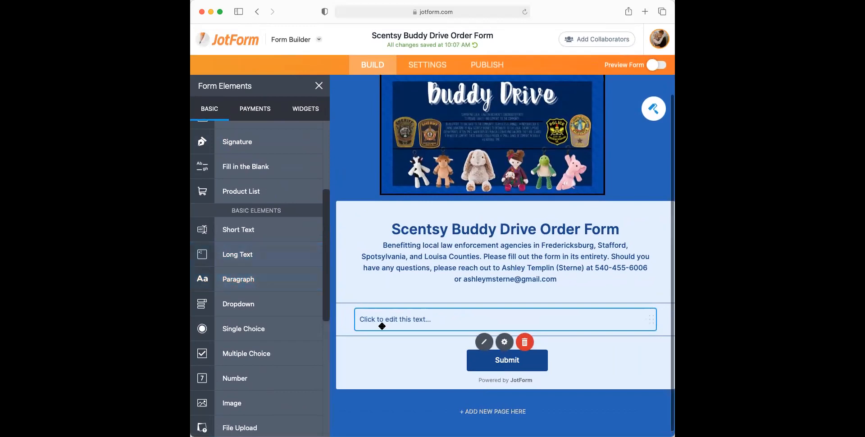
left_click(379, 318)
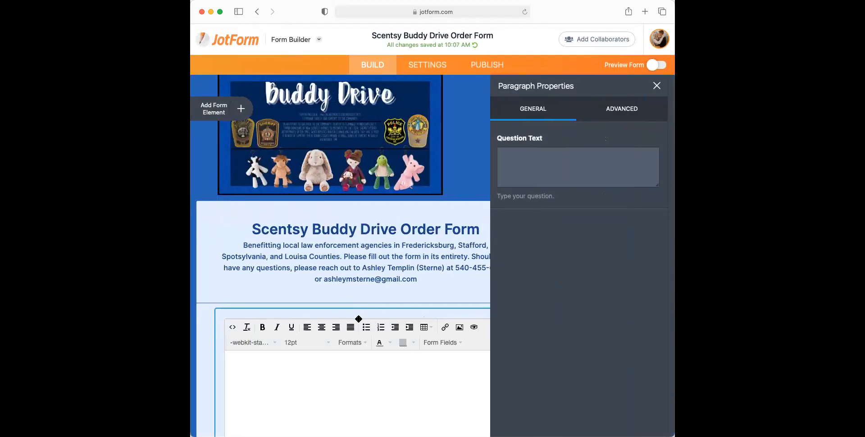
key("super+v")
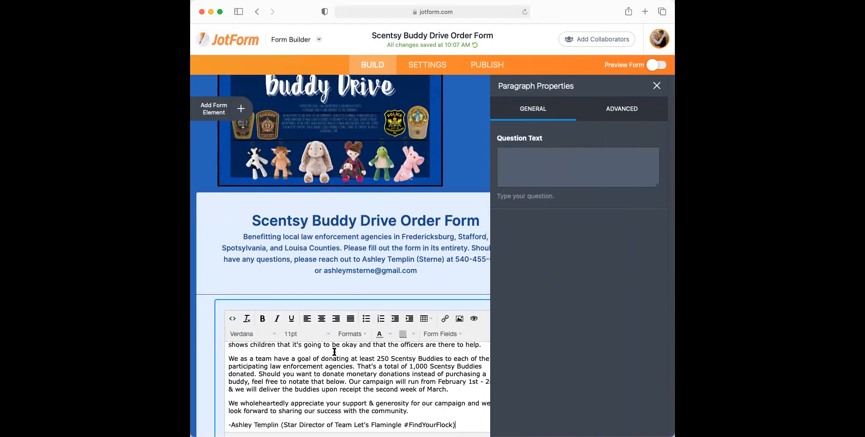
- Center all the text of the campaign story paragraph and leave its editor
scroll(389, 278, "down", 3)
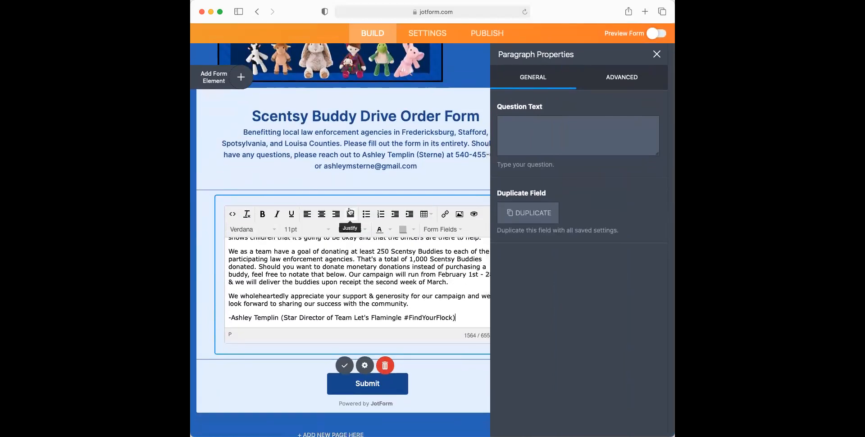
left_click(321, 214)
mouse_move(481, 318)
left_mouse_down()
mouse_move(234, 271)
mouse_move(228, 213)
left_mouse_up()
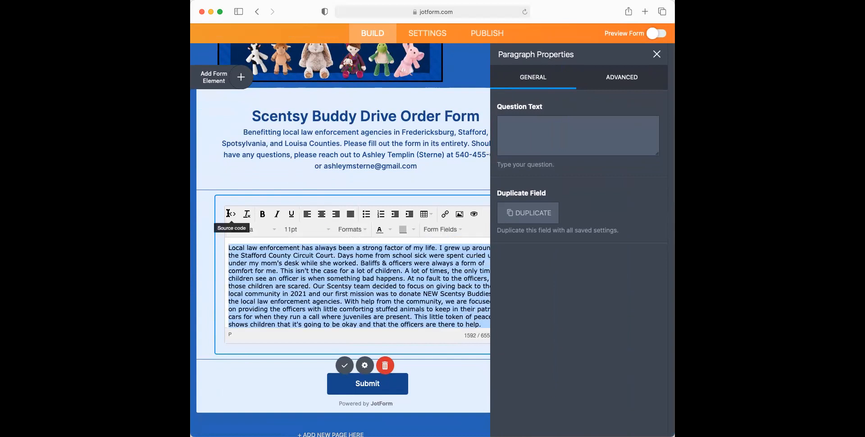
left_click(321, 214)
scroll(383, 275, "down", 5)
left_click(387, 284)
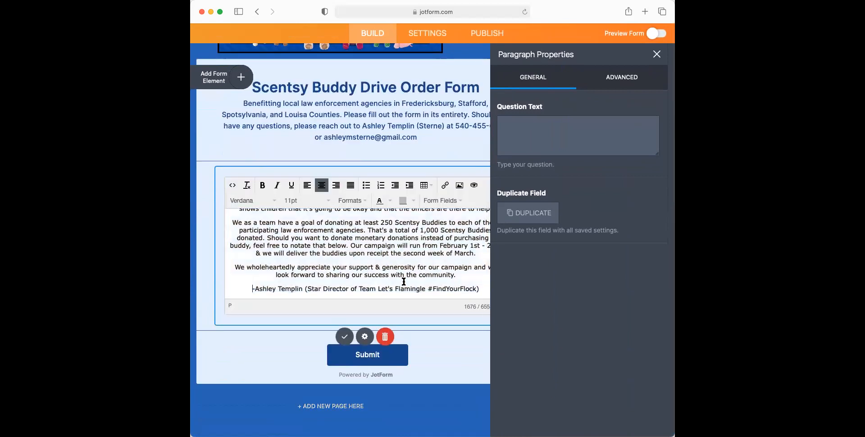
left_click(436, 143)
- Review the campaign story's text and layout on the form, and close the header properties
scroll(425, 288, "down", 5)
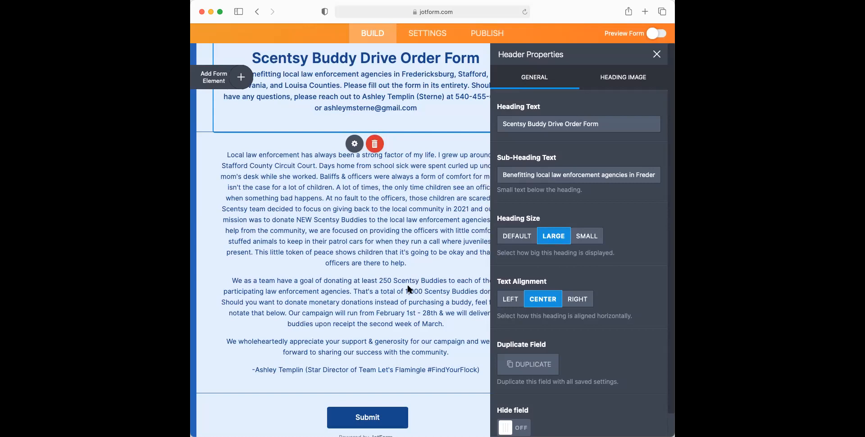
scroll(409, 289, "down", 2)
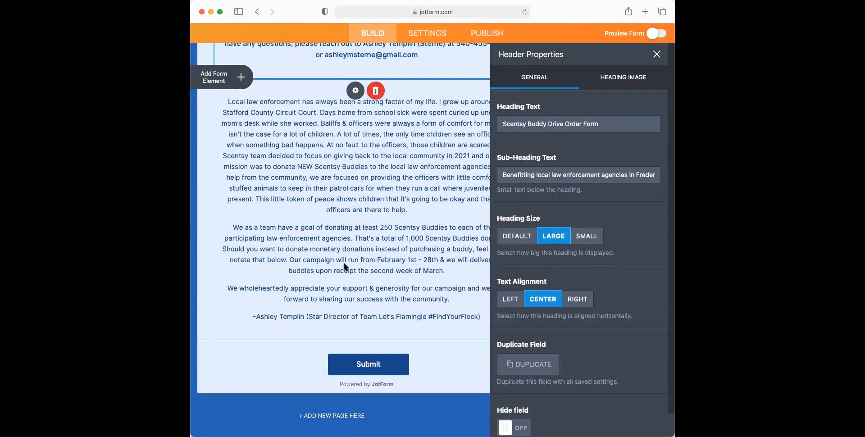
scroll(386, 258, "down", 1)
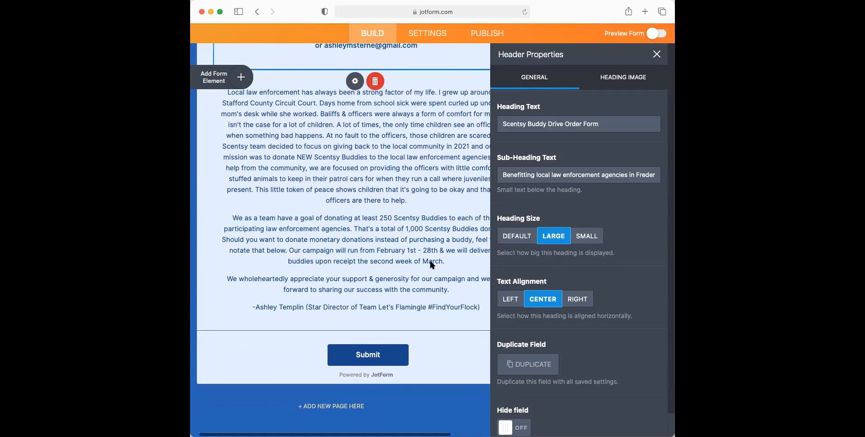
scroll(431, 262, "right", 3)
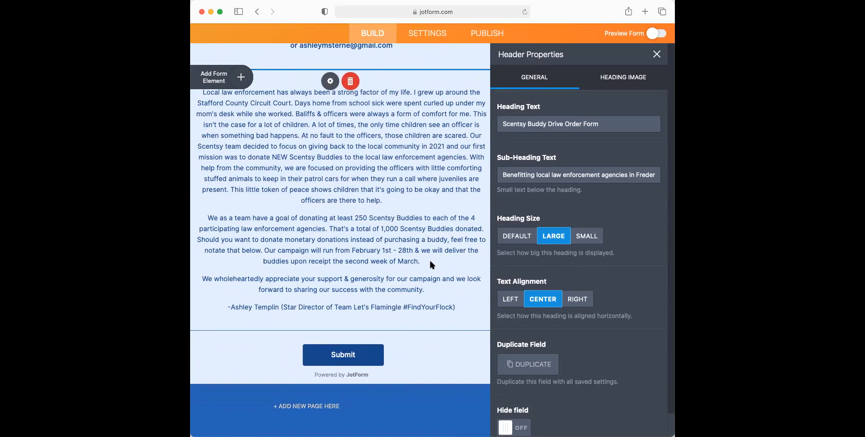
scroll(431, 262, "up", 2)
scroll(430, 262, "down", 2)
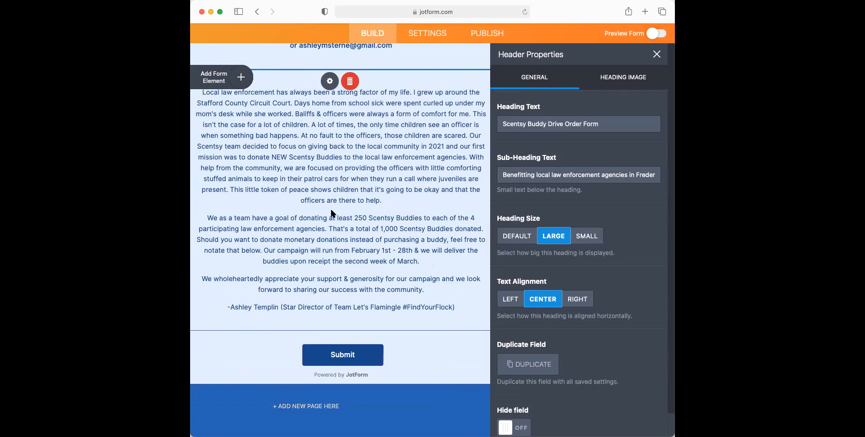
left_click(594, 80)
left_click(655, 58)
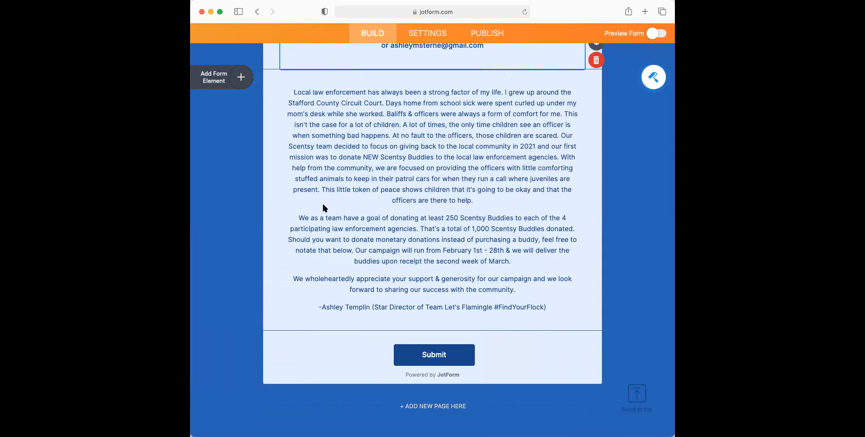
- Add a Full Name field below the campaign story and make it required
left_click(240, 77)
scroll(261, 197, "up", 4)
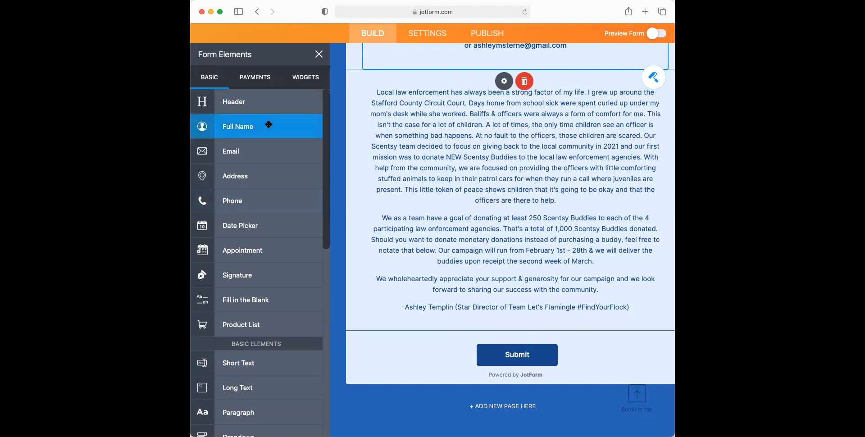
left_click_drag(268, 124, 508, 339)
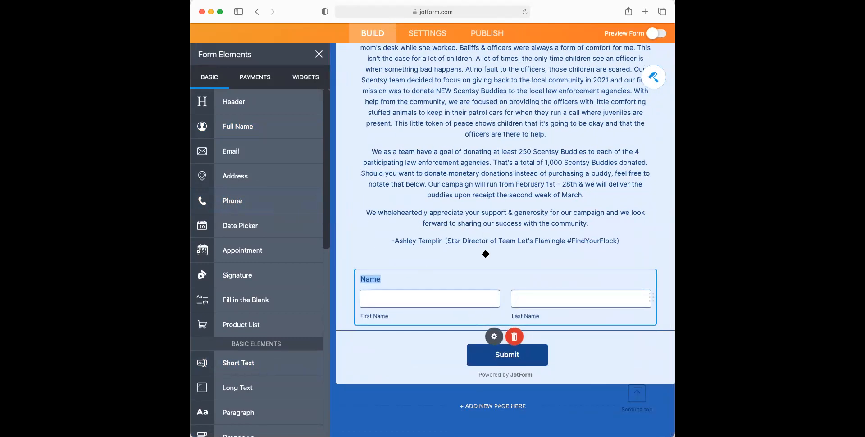
scroll(486, 255, "up", 1)
scroll(406, 225, "up", 1)
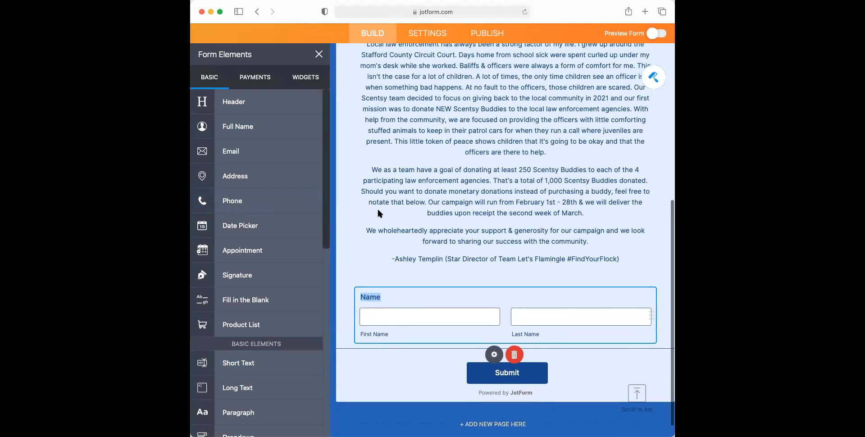
left_click(495, 355)
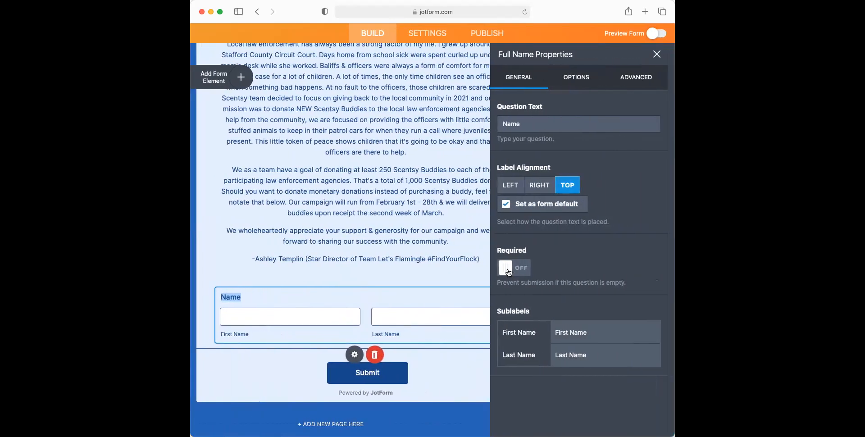
left_click(508, 273)
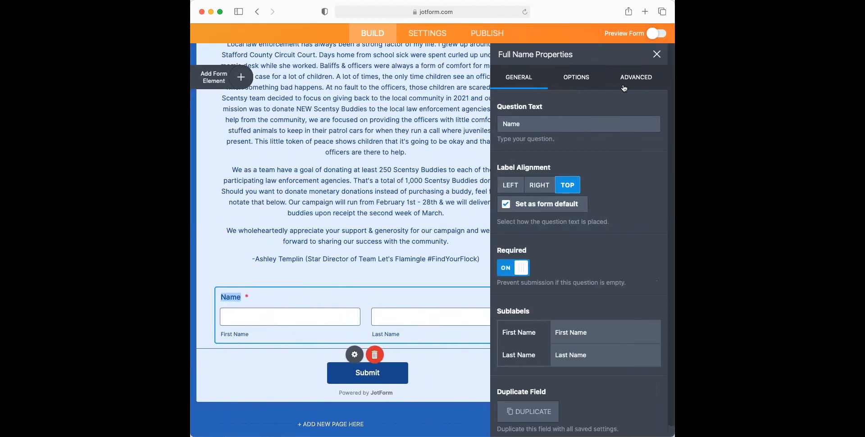
left_click(657, 54)
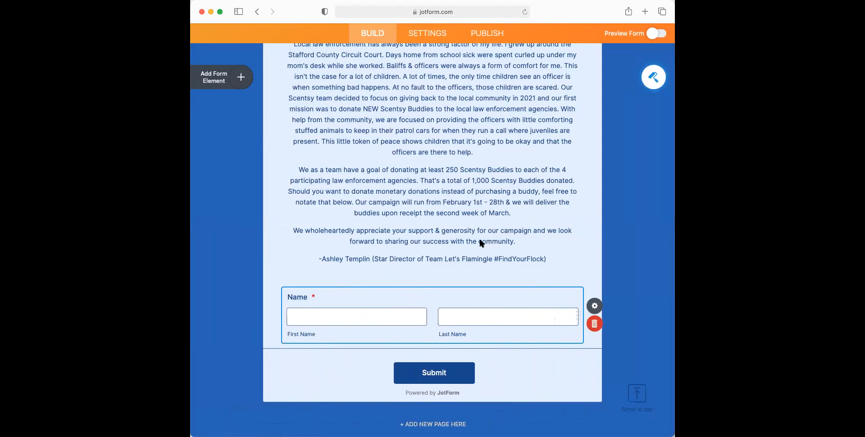
- Add a required Email field labelled "Email- Please provide an accurate email as this is where the invoice for your donation will be sent."
scroll(334, 171, "down", 1)
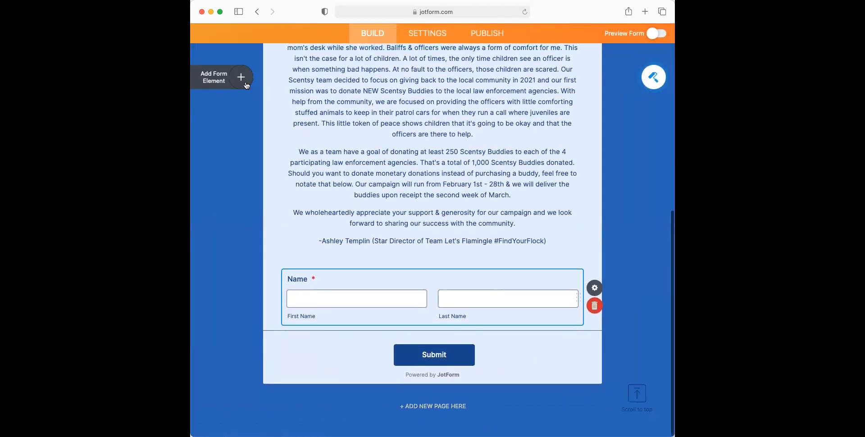
left_click(242, 78)
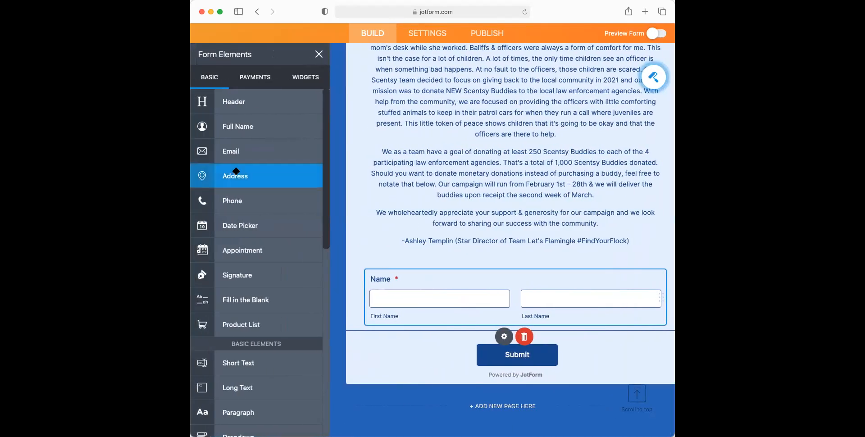
left_click(243, 149)
left_click(397, 278)
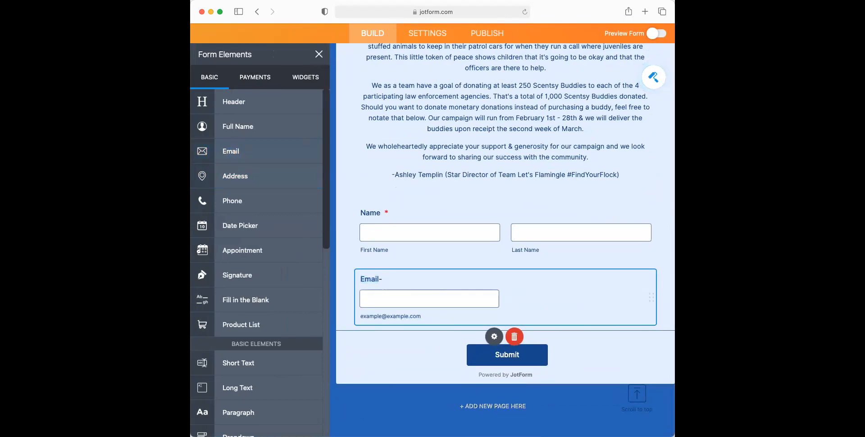
type("- Please provide an accur")
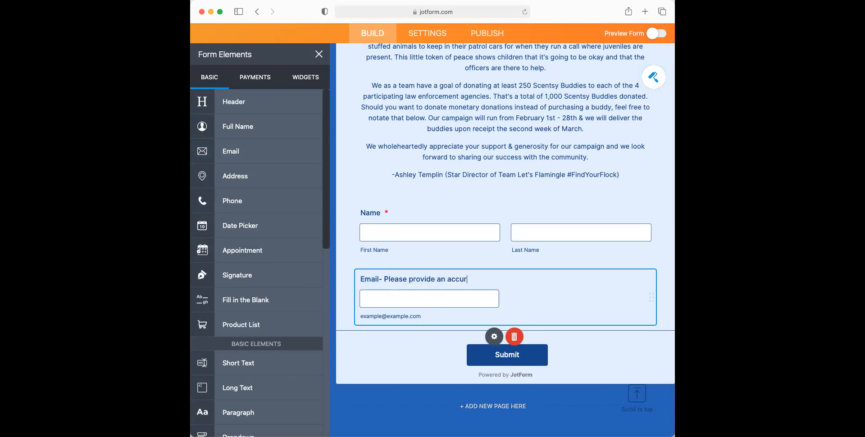
type("ate email as this is where the i")
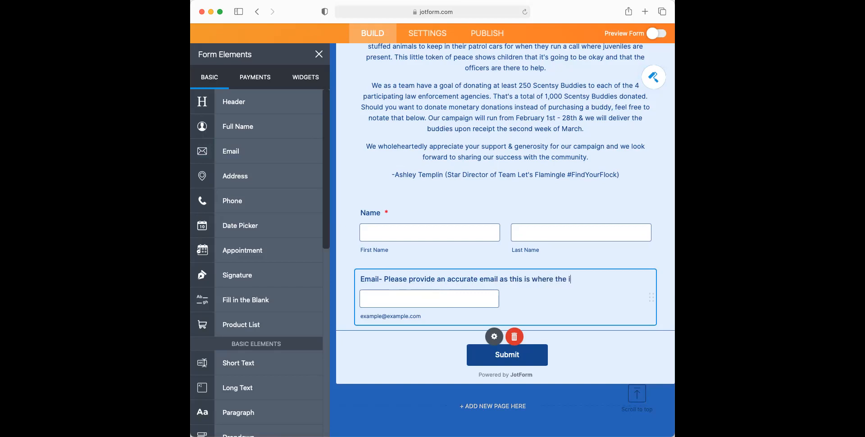
type("nvoice for your donation will be send")
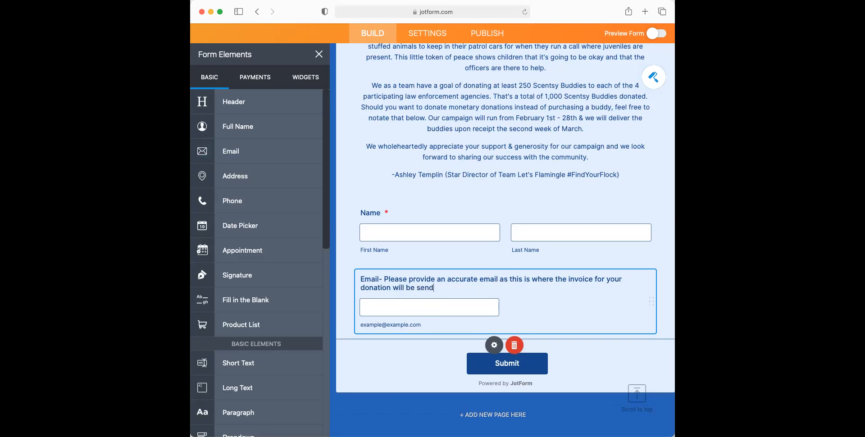
key("BackSpace")
type("t.")
left_click(493, 345)
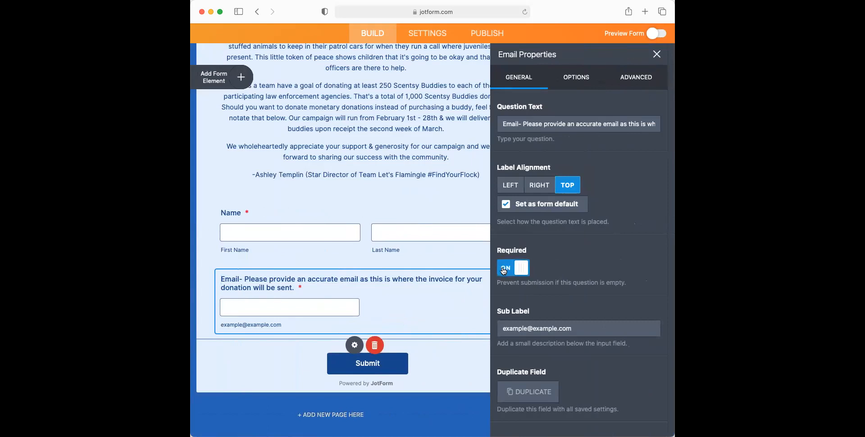
left_click(657, 54)
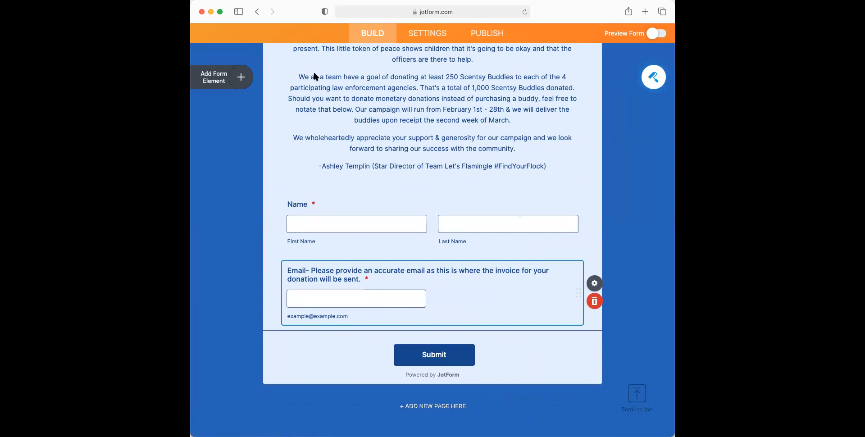
- Add a required Phone field labelled "Phone Number- We will only contact you in the instance that there is an issue with your order."
left_click(241, 77)
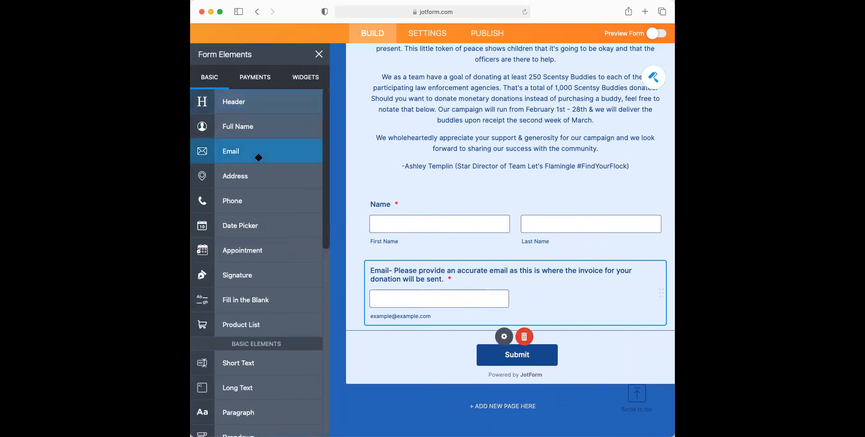
left_click(254, 200)
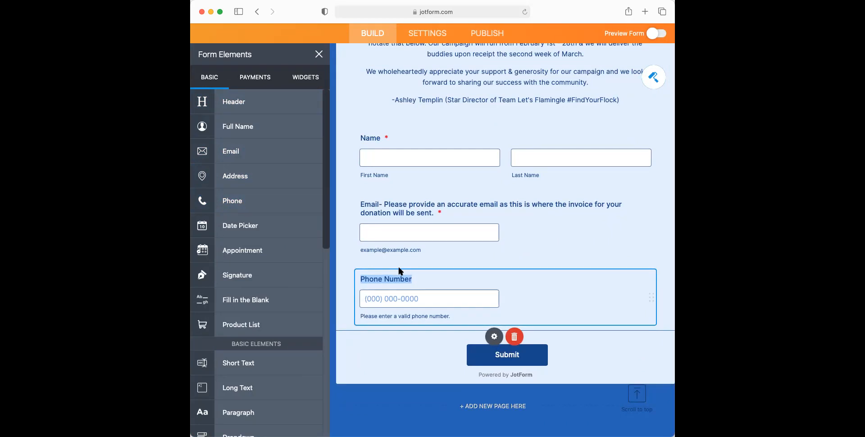
key("Right")
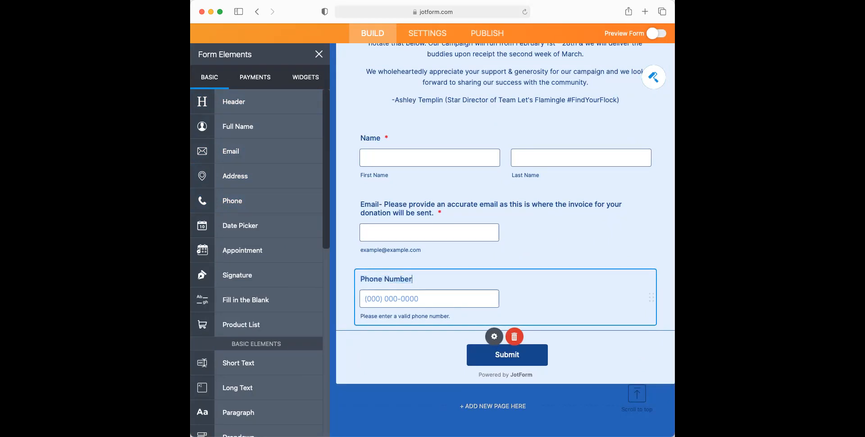
type("- We wi will only contact you in the instance that there is an issue with y")
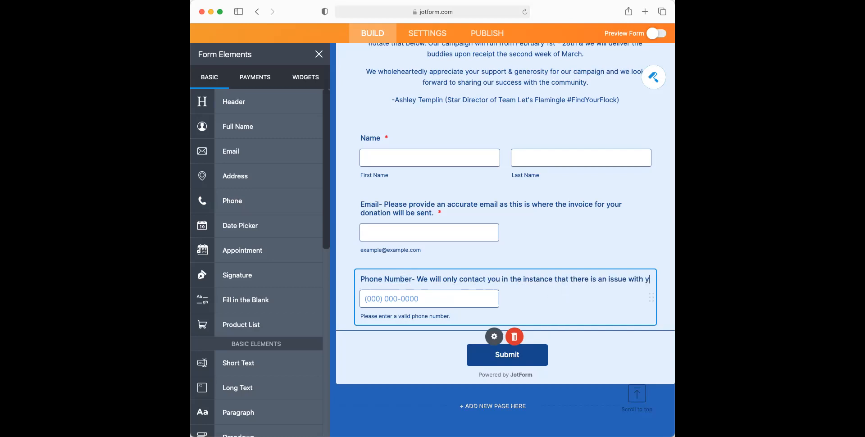
type("our order.")
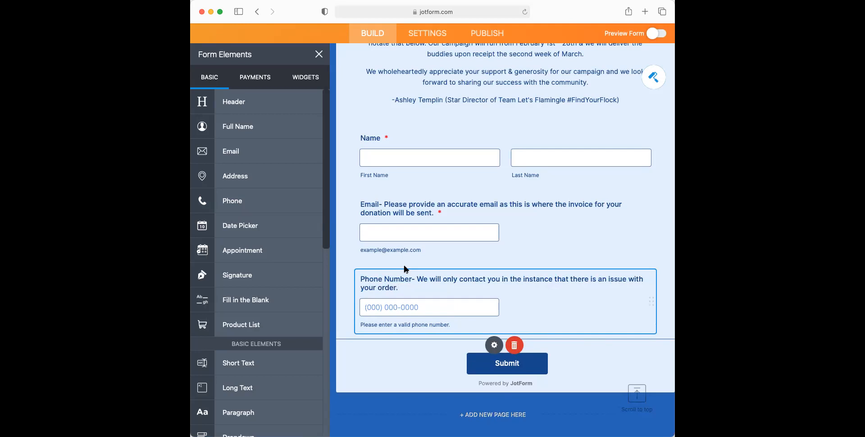
left_click(489, 346)
left_click(513, 268)
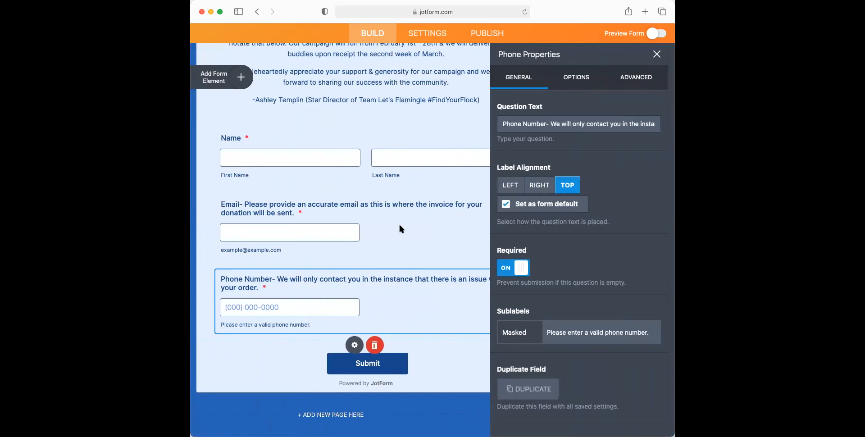
left_click(660, 56)
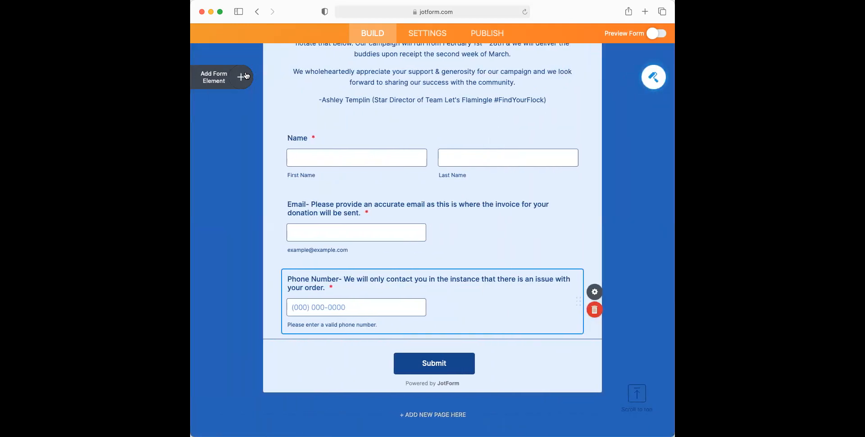
- Add an Address field labelled "Address- Please provide an address if you would like a receipt for tax purposes and/or a thank you note."
left_click(247, 76)
left_click(245, 176)
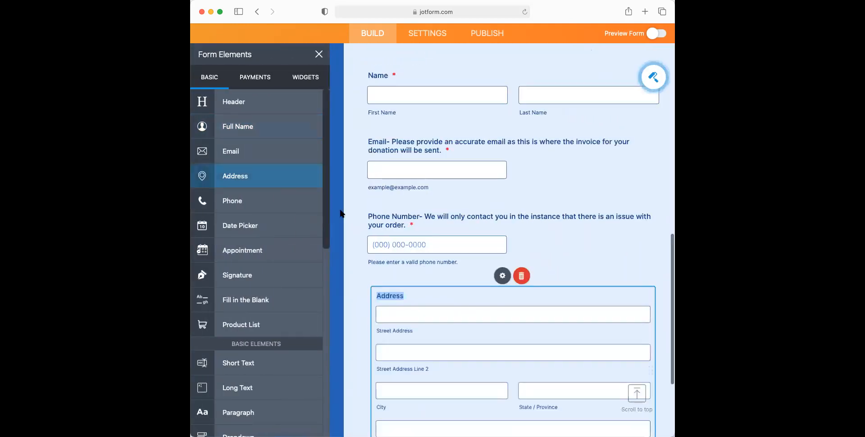
left_click(409, 156)
left_click(404, 160)
type("-")
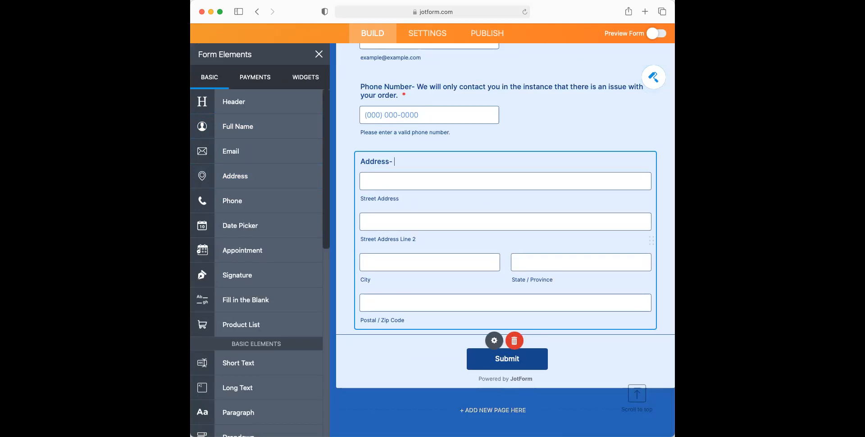
type("lease priovi")
key("BackSpace")
key("BackSpace")
key("BackSpace")
type("vide an address if you would like a receipt ")
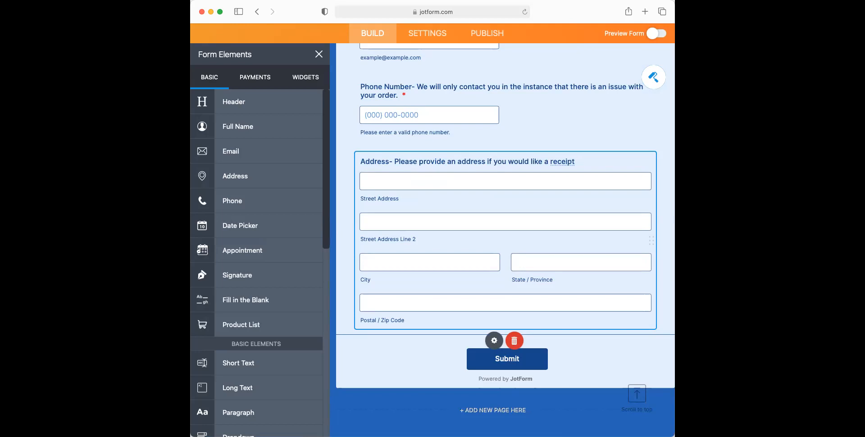
type("for tax")
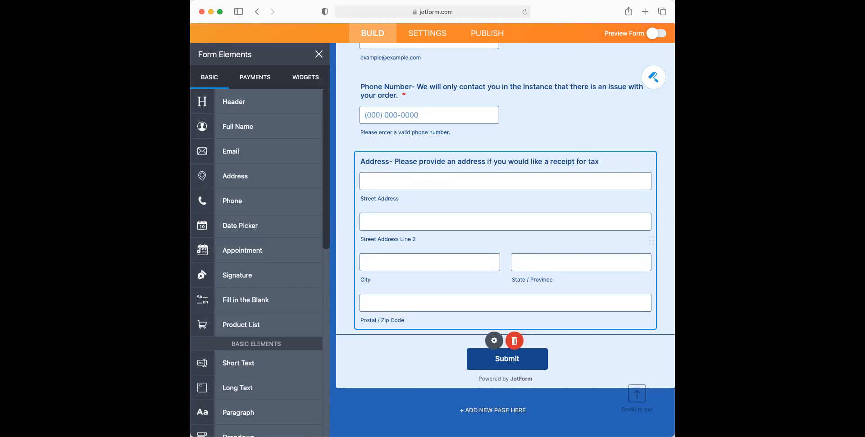
type(" purpos")
key("BackSpace")
type("oses and/or a thank you note.")
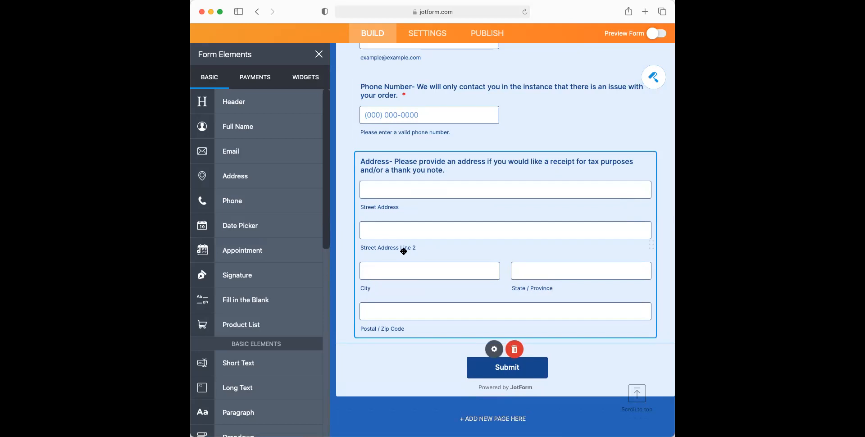
- Add a Multiple Choice field below the address with the question "What type if donation would you like to make?"
scroll(293, 253, "down", 5)
scroll(295, 257, "down", 2)
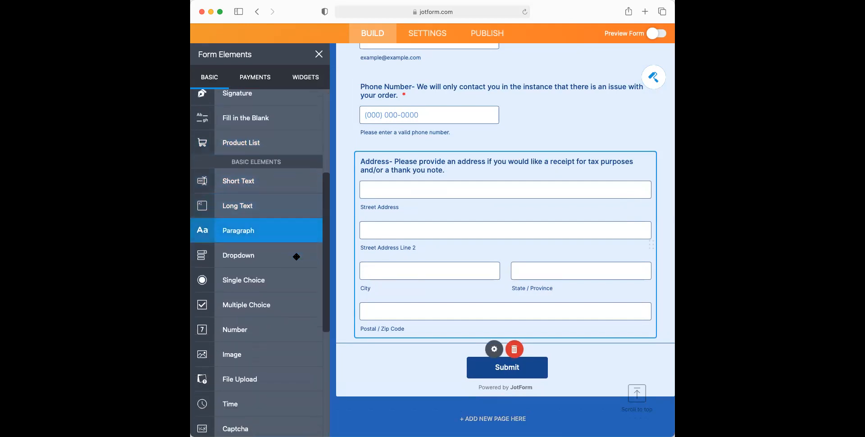
left_click(268, 301)
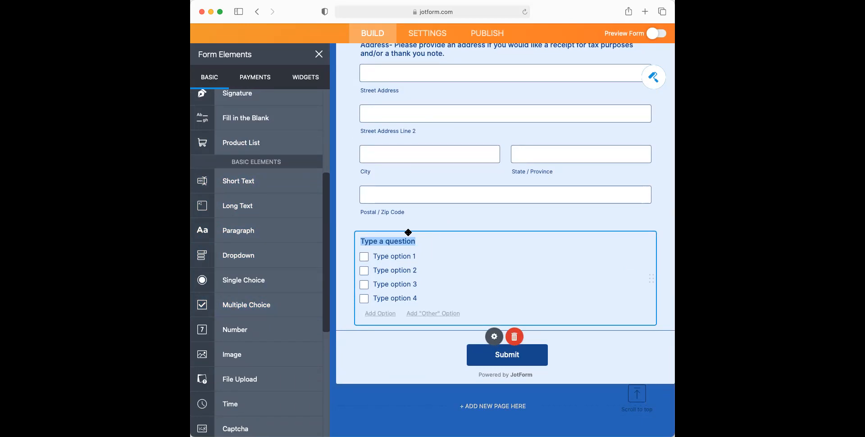
type("What type if")
type(" di")
type("nation")
key("BackSpace")
key("BackSpace")
key("BackSpace")
type("ion would you li")
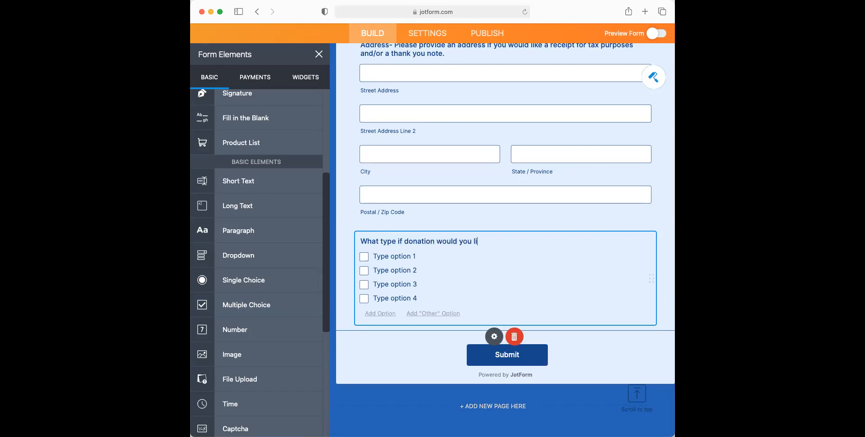
type("ke to make?")
- Set the choices to "Donate a Scentsy Buddy", "Monetary Donation" and "Other- Please contact me for more information", and remove the fourth option
triple_click(401, 254)
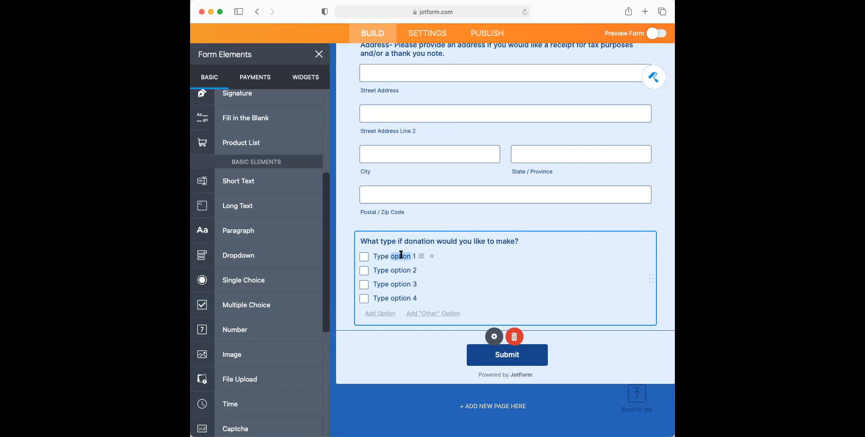
type("Donate a Scentsy Buddy")
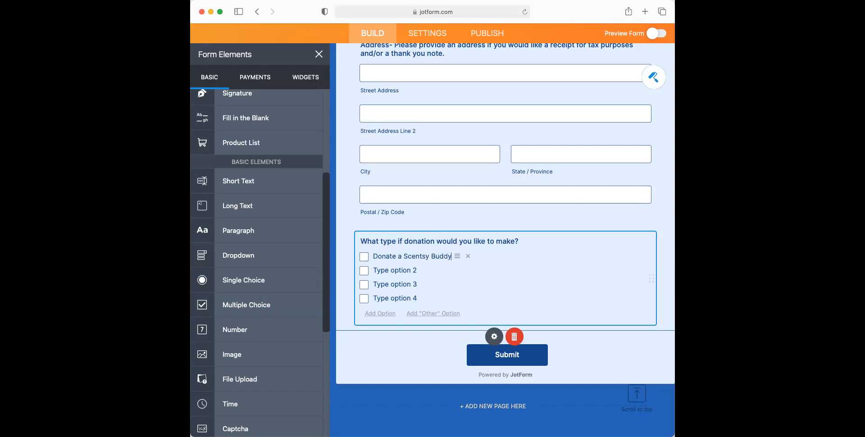
triple_click(400, 271)
triple_click(400, 271)
type("Monetary Donation")
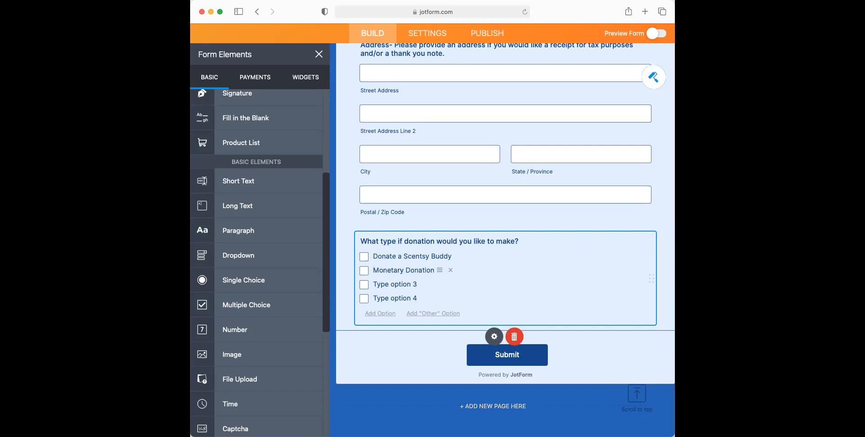
left_click(389, 287)
type("Other- Please contact me for m")
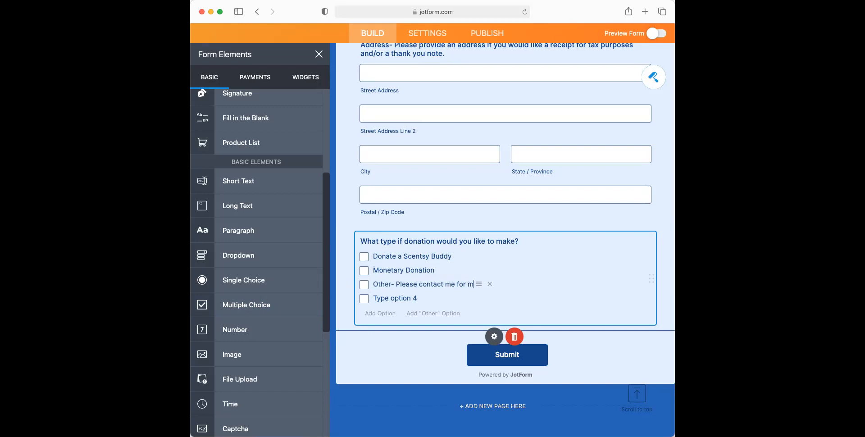
type("ore information")
left_click(432, 298)
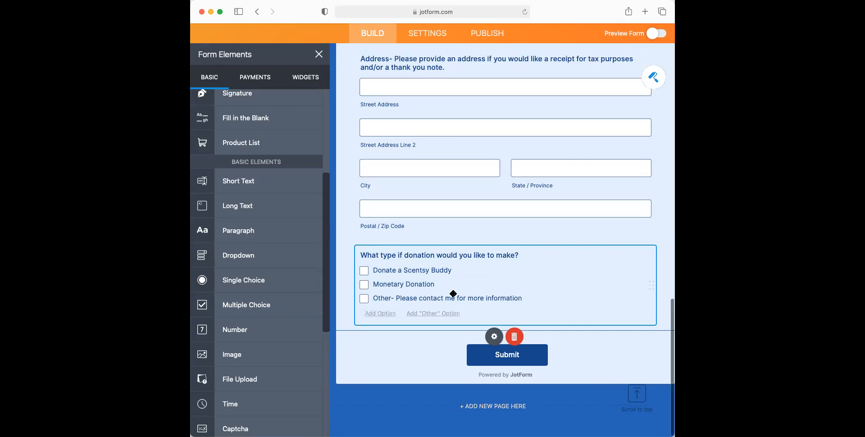
- Make the donation type question required and close its properties
left_click(494, 336)
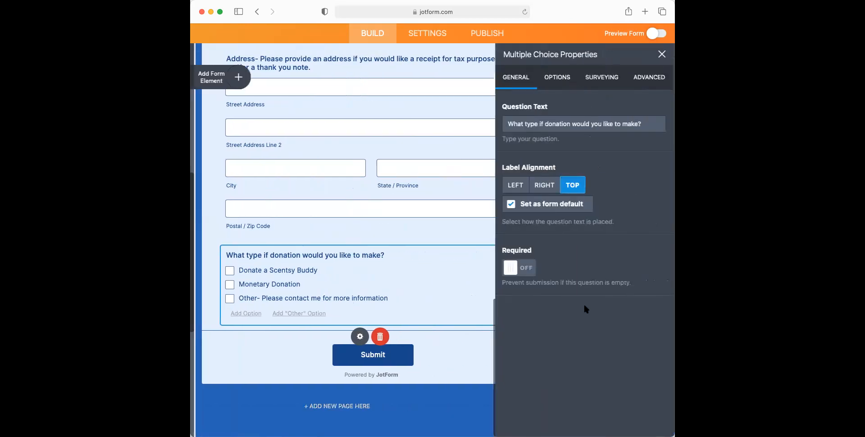
left_click(509, 273)
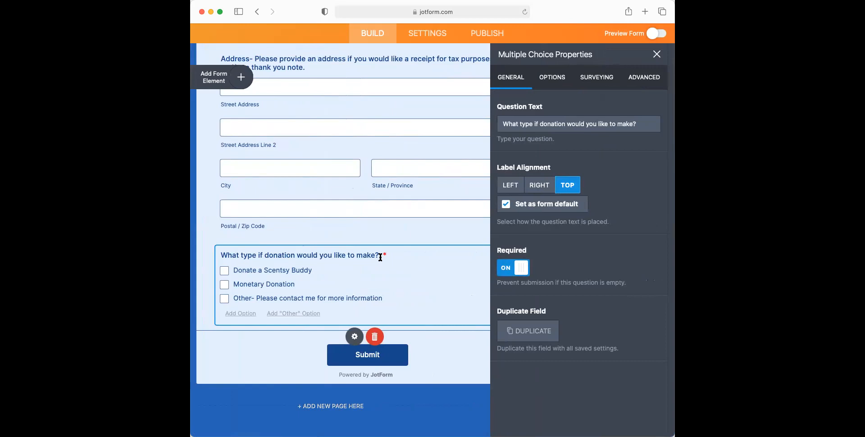
left_click(656, 54)
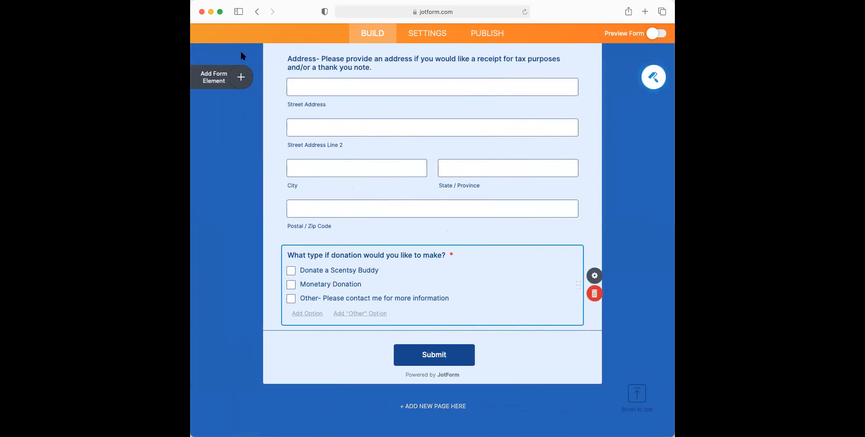
- Add a Short Text field labelled "If you selected "Monetary Donation", please type in the box the amount of your donation."
left_click(241, 77)
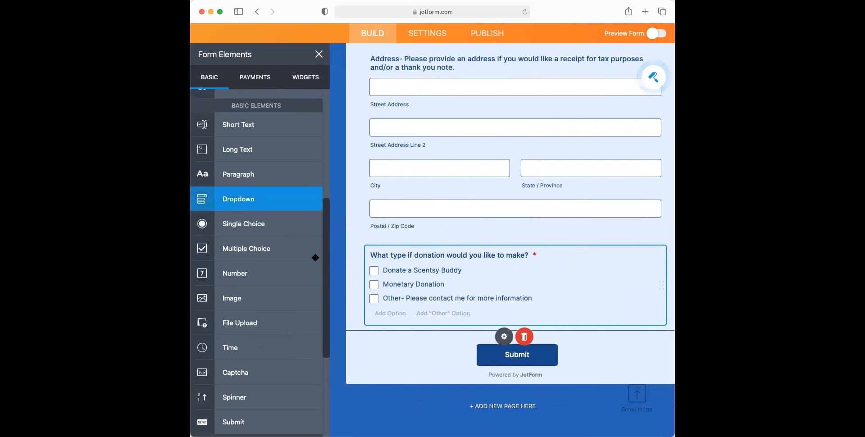
scroll(315, 257, "down", 5)
scroll(312, 264, "up", 4)
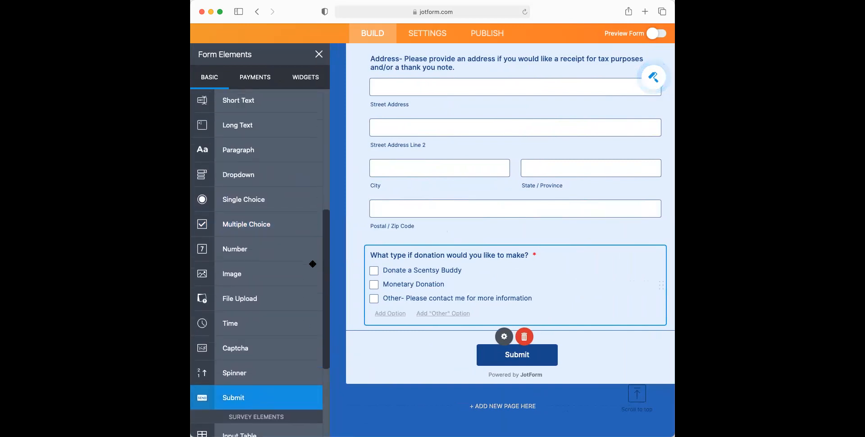
scroll(312, 263, "up", 2)
left_click(279, 128)
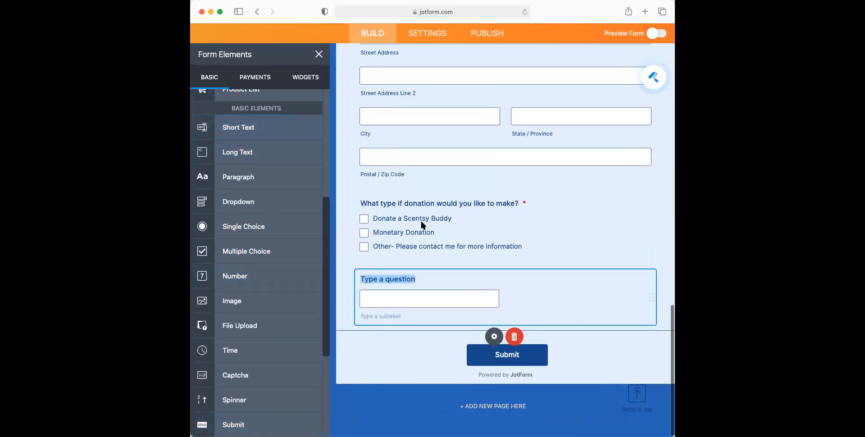
type("If you sele")
type("cted it")
key("BackSpace")
key("BackSpace")
type("\"Monetary Donati")
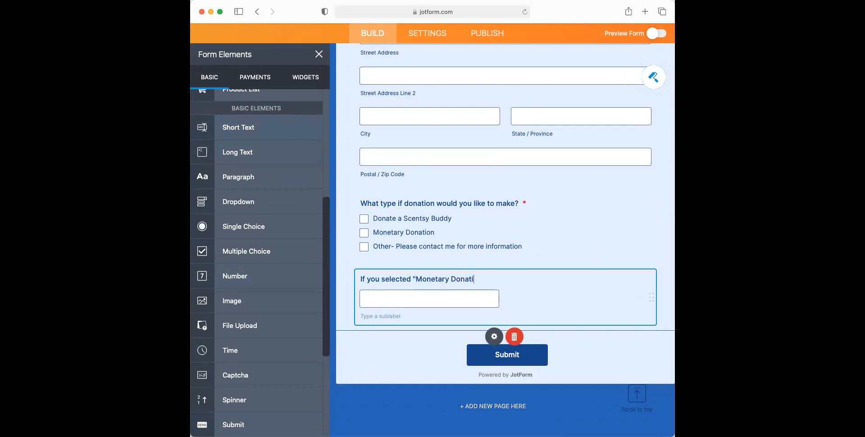
type("on\", please type onn the box the amount of your donation.")
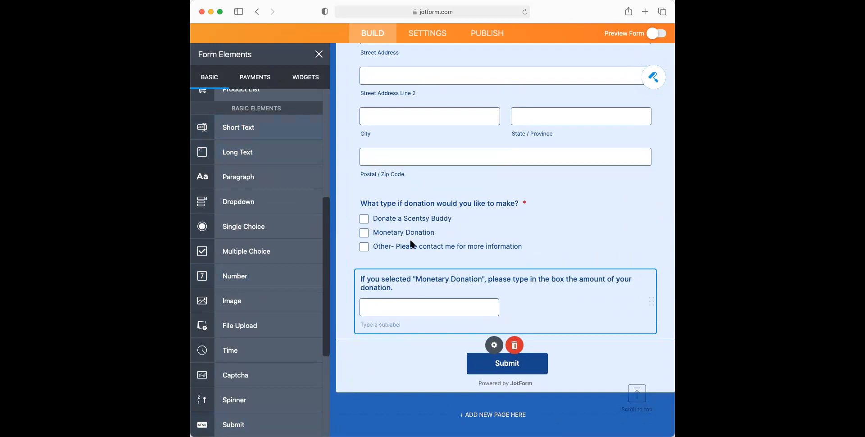
- Add a Product List element below the monetary donation amount field
scroll(406, 230, "down", 1)
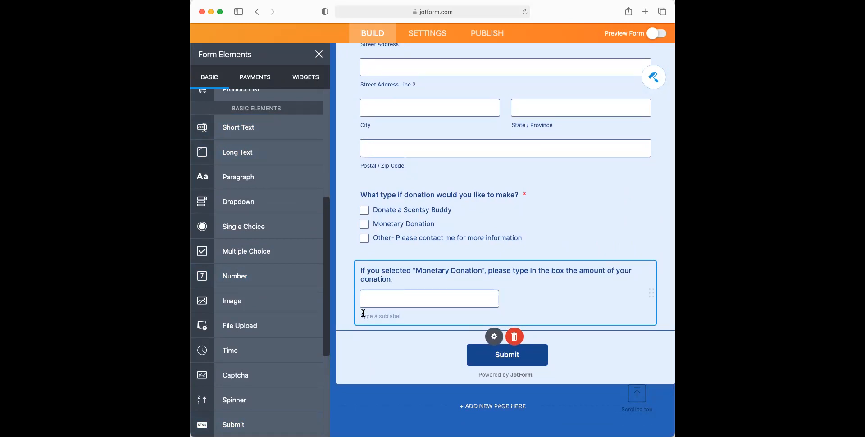
scroll(249, 313, "down", 2)
scroll(253, 316, "up", 3)
scroll(253, 315, "down", 5)
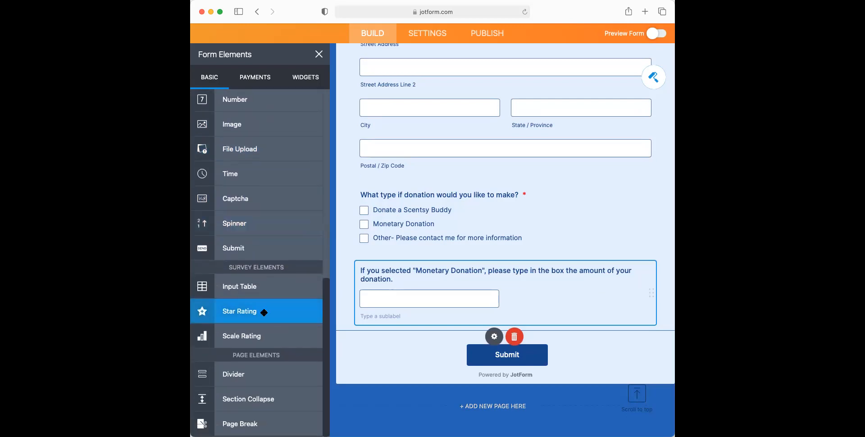
scroll(303, 310, "up", 10)
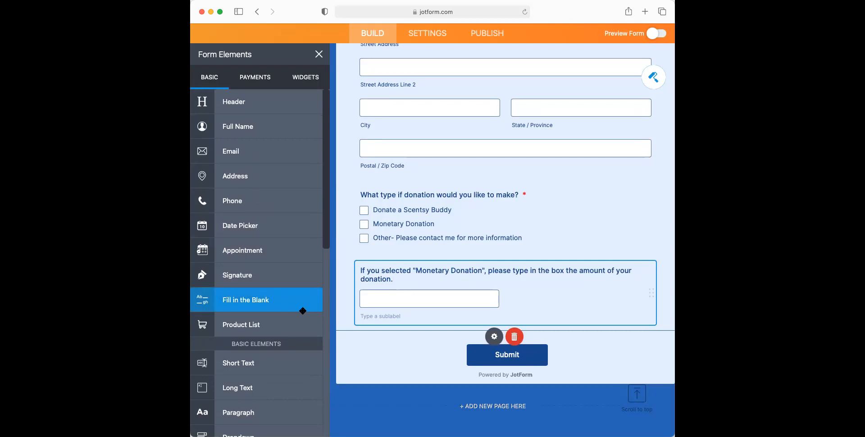
left_click(294, 325)
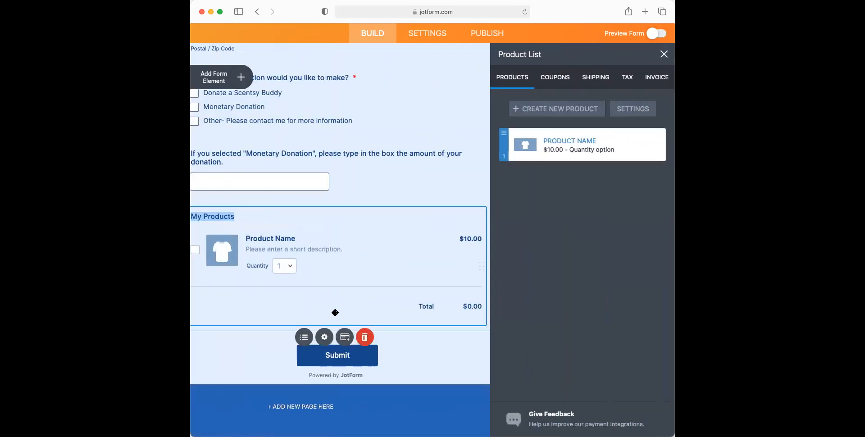
- Edit the sample product, naming it "Bailey The Bunny Scentsy Buddy" and setting its price to 30.00 USD
left_click(551, 143)
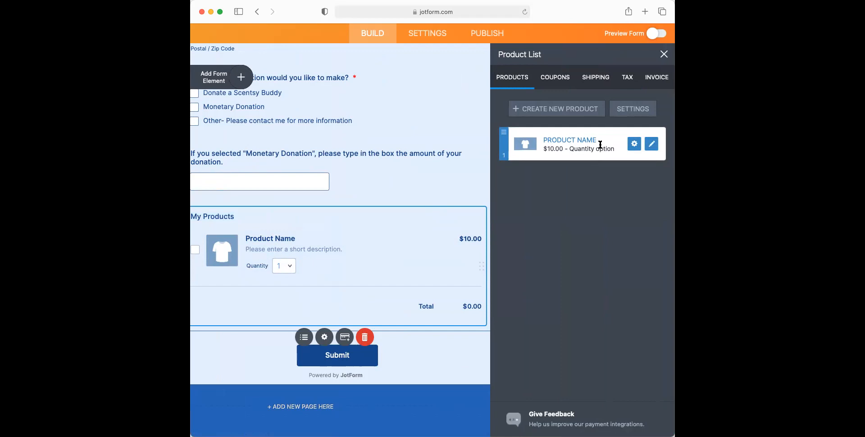
left_click_drag(595, 140, 544, 137)
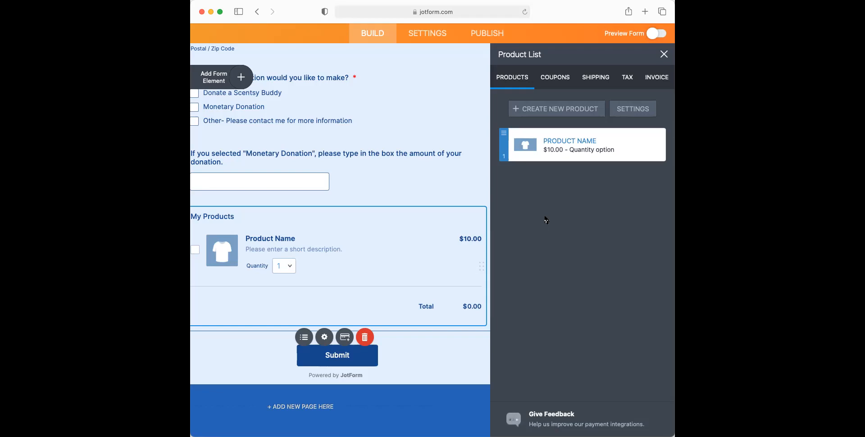
mouse_move(626, 148)
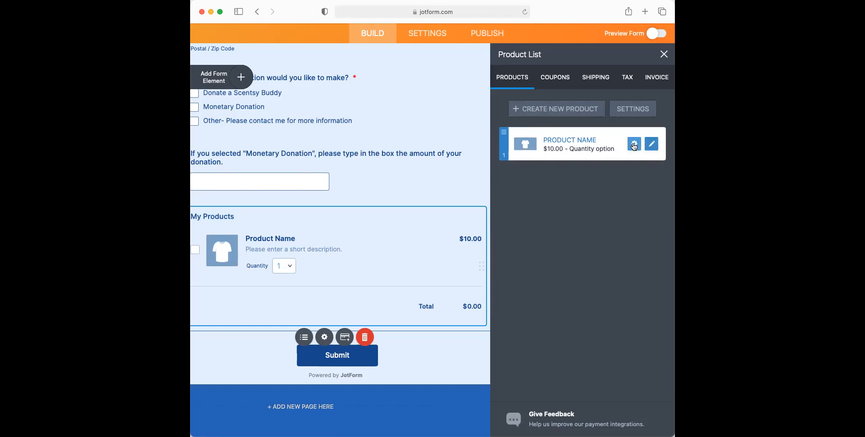
left_click(635, 145)
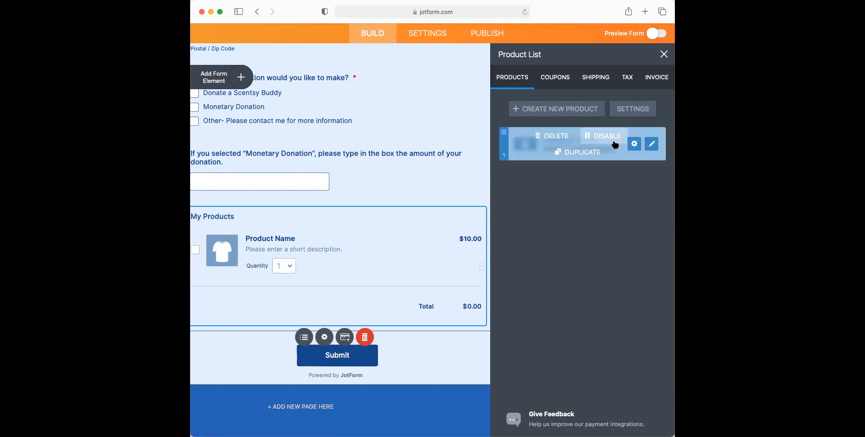
left_click(652, 143)
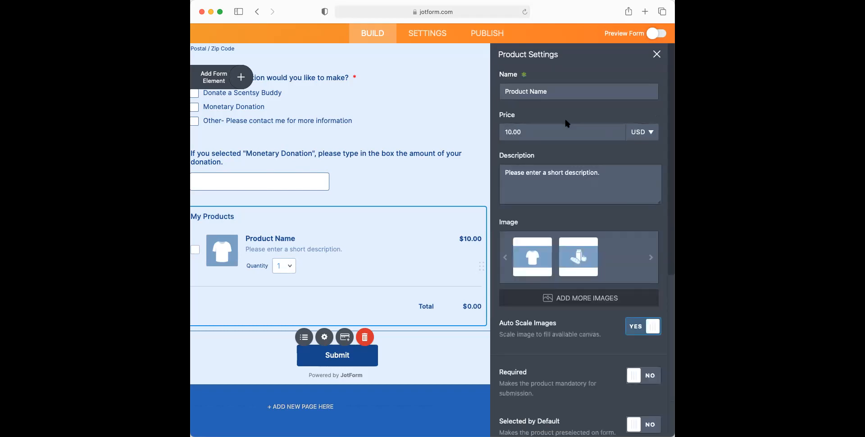
left_click(563, 89)
left_click_drag(563, 88, 501, 89)
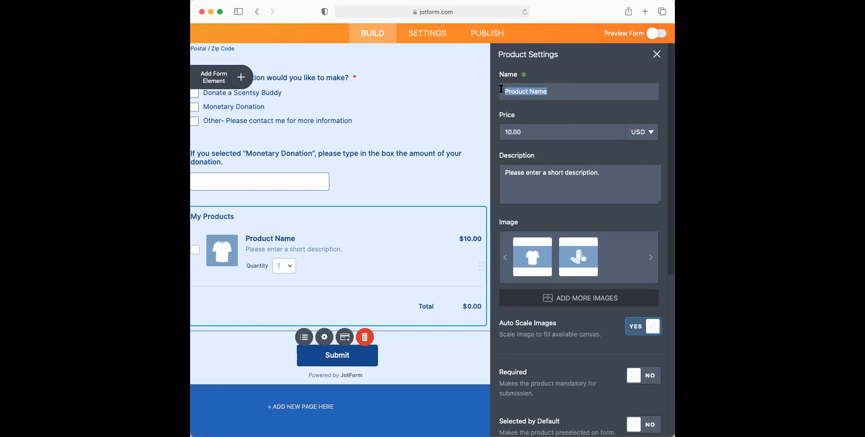
type("Bail")
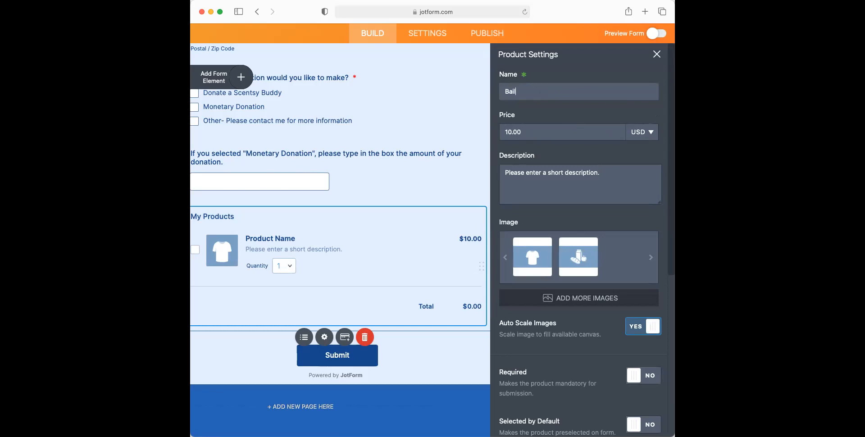
type("ey The Bunny Scentsy Buddy")
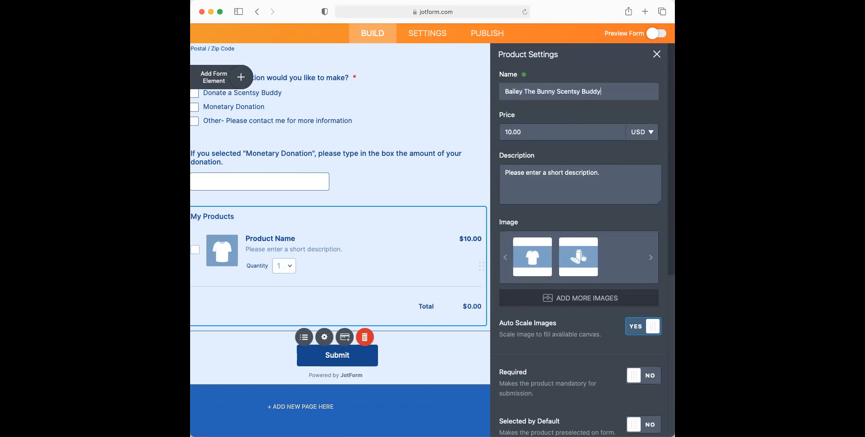
left_click_drag(544, 130, 481, 130)
type("30.00")
- Set the product's description to "Randomly Scented- Consultants Choice. If you would like to select a specific fragrance, please contact consultant."
left_click(619, 179)
left_click_drag(619, 179, 468, 173)
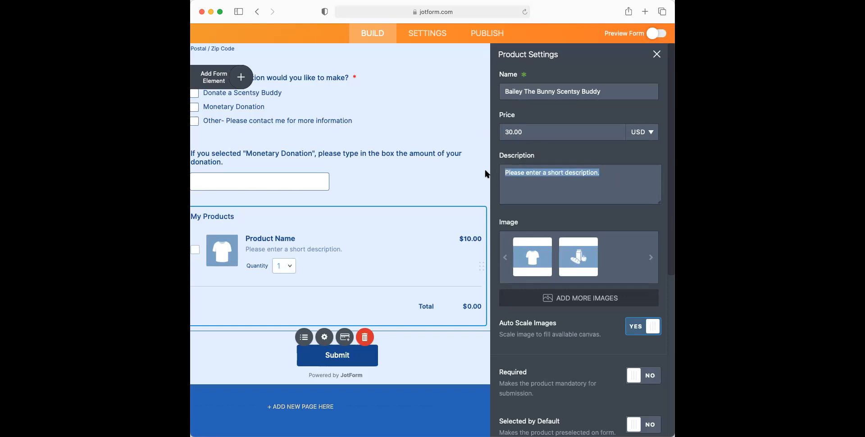
type("R")
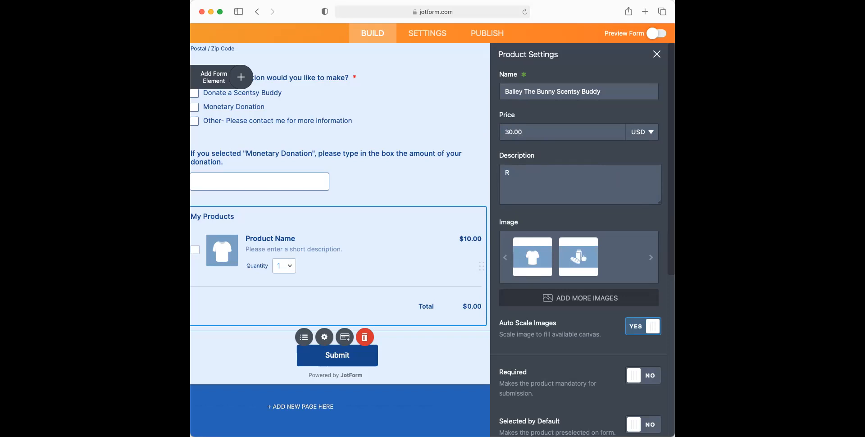
type("andomly Scented- Consultants")
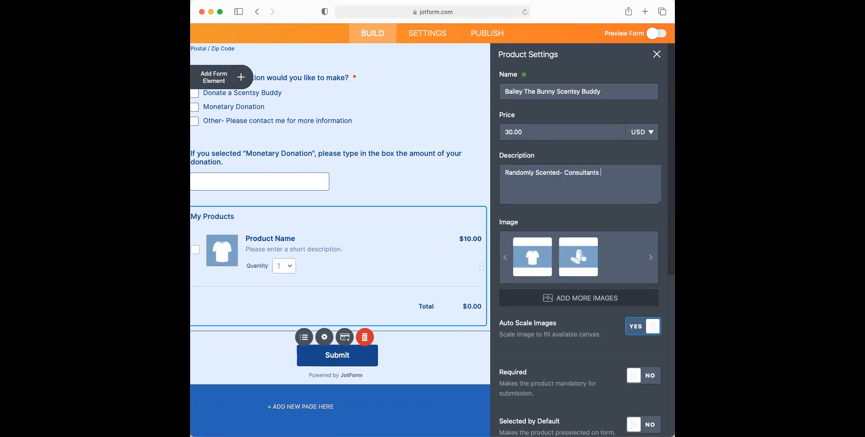
type(" Choice. If you would like to se")
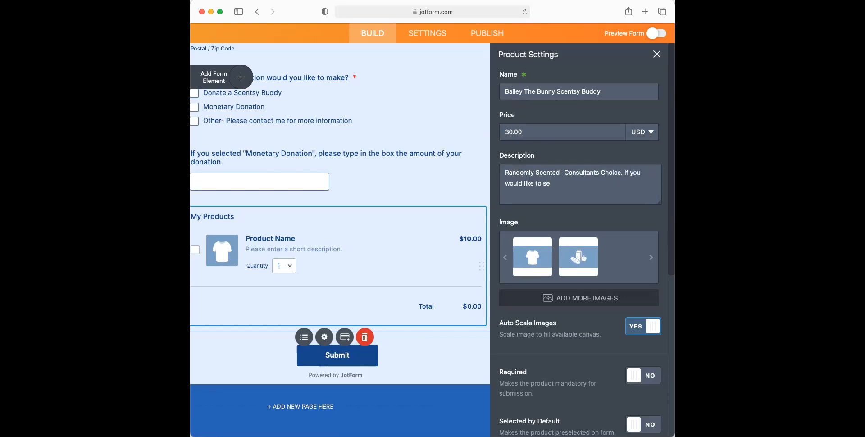
type("lect a specifi")
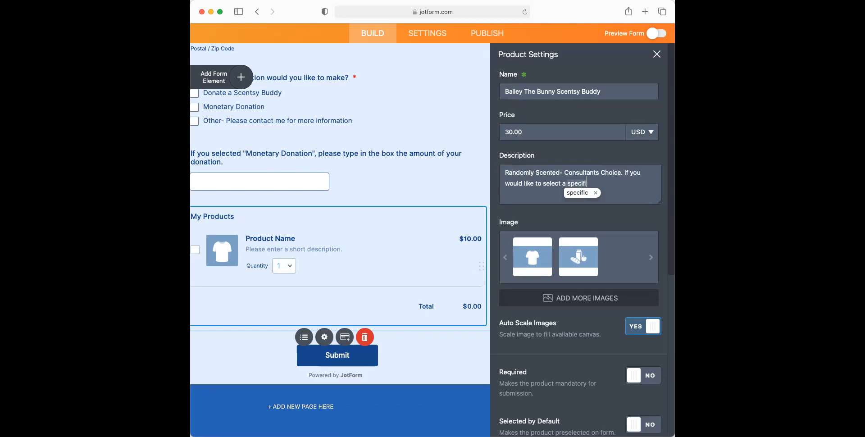
type("c fragrance, ple")
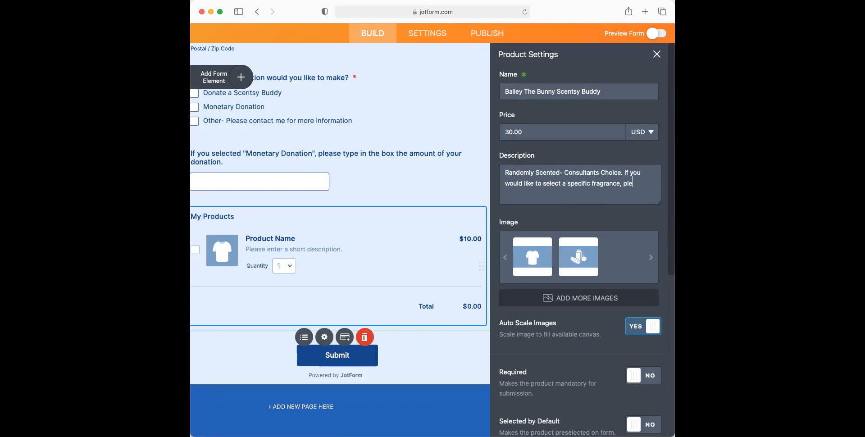
type("ase contact consultant.")
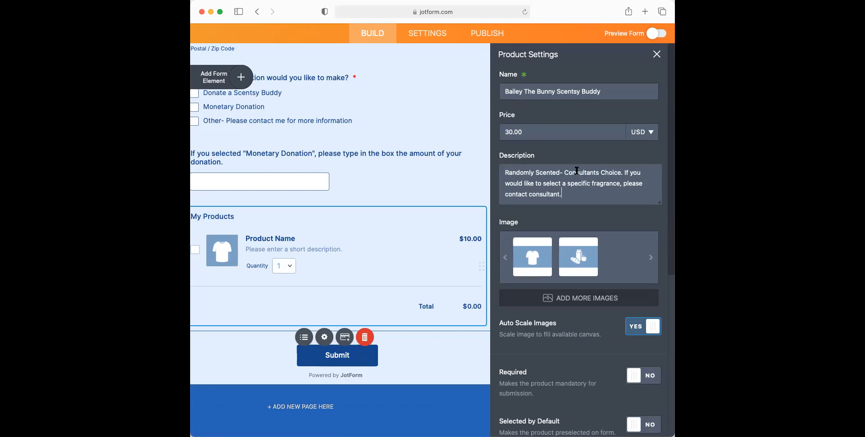
- Remove both placeholder images from the Bailey product and upload the bunny picture in their place
scroll(577, 172, "down", 2)
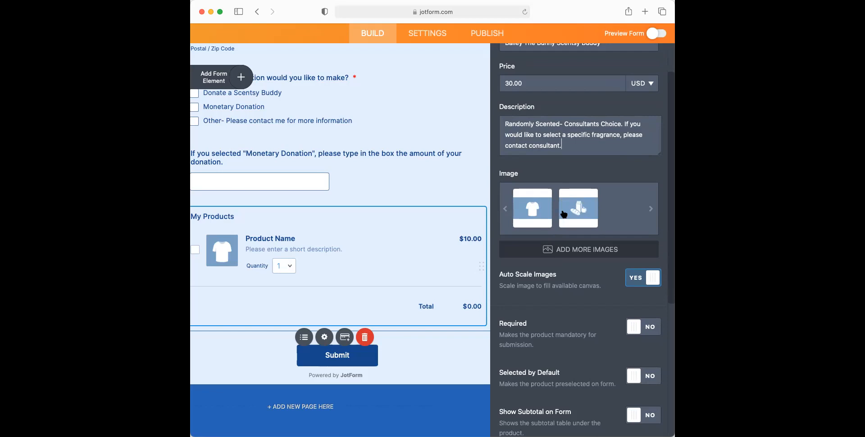
scroll(561, 212, "down", 1)
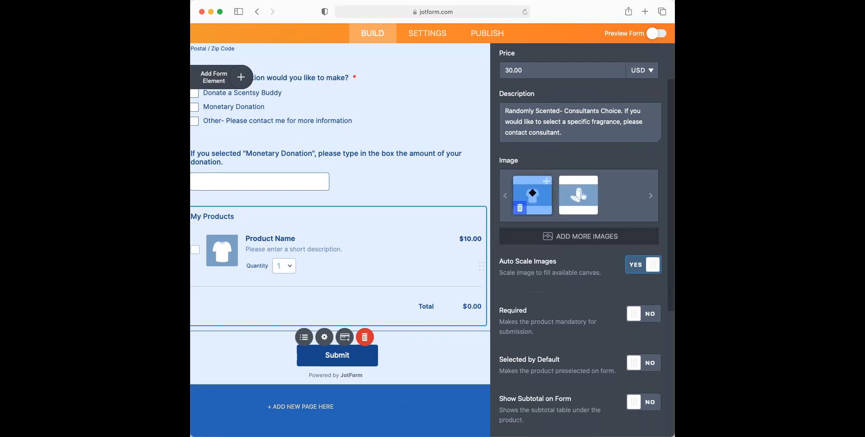
left_click(527, 207)
left_click(524, 211)
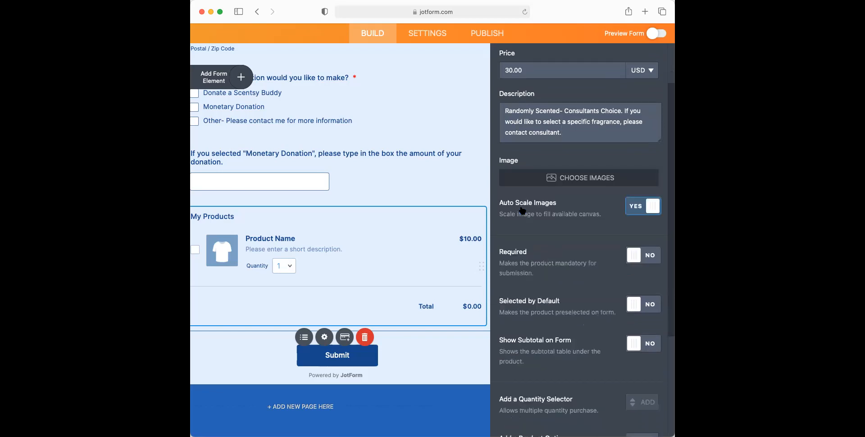
scroll(554, 208, "down", 1)
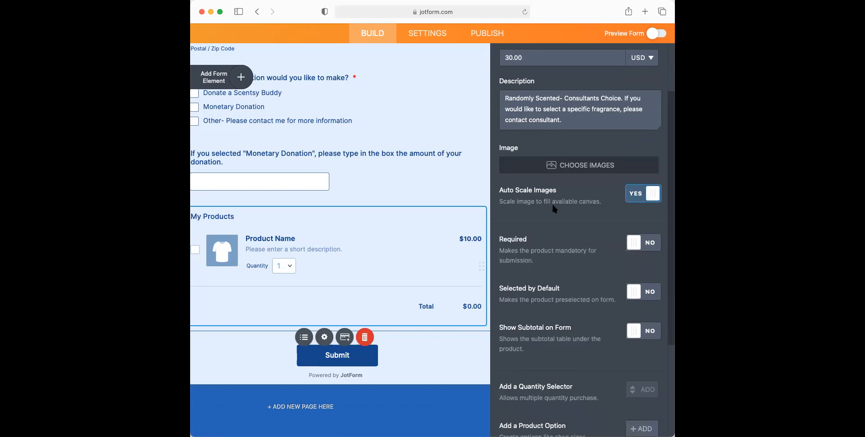
left_click(574, 170)
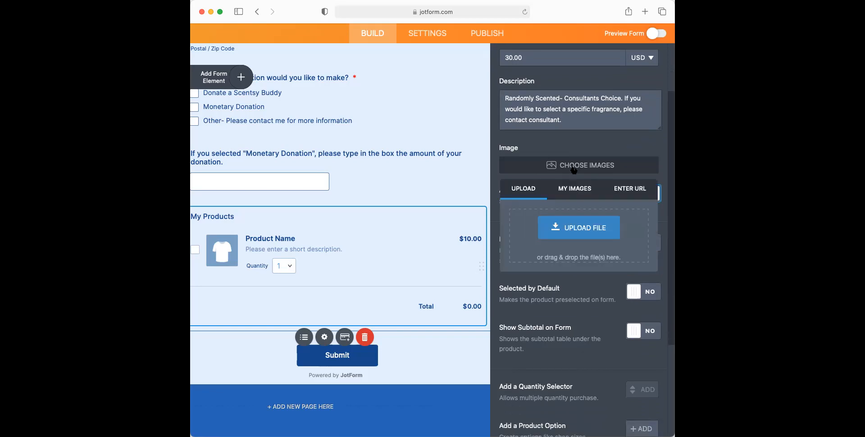
left_click(579, 229)
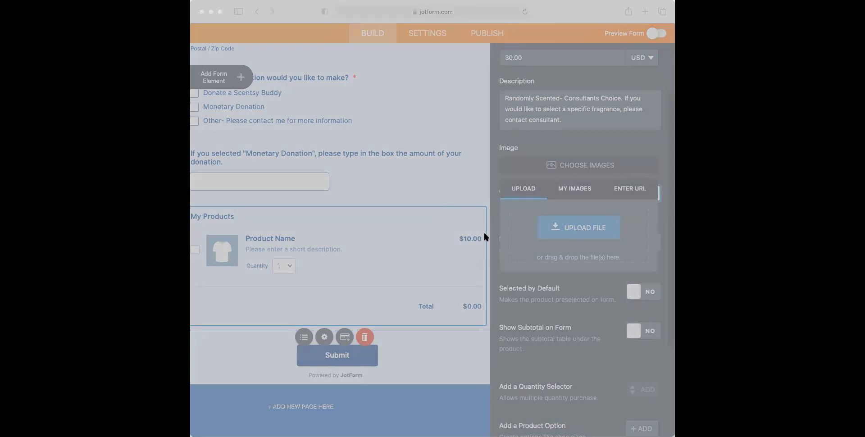
double_click(413, 235)
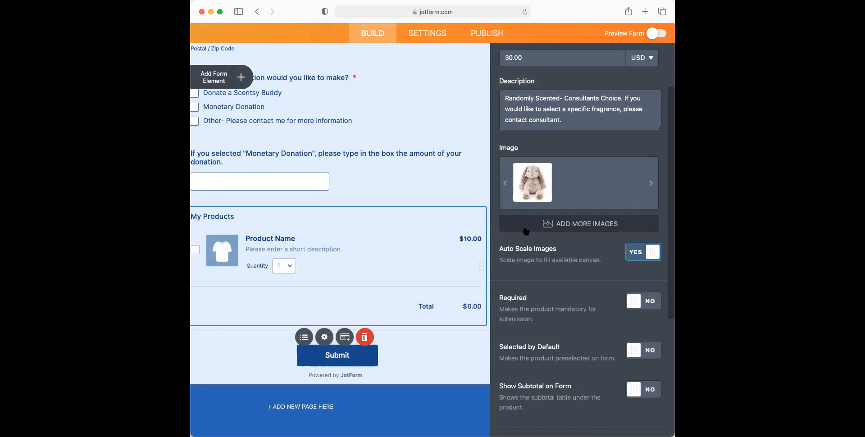
- Review the remaining product settings, keep the existing quantity option, and save the Bailey product
scroll(526, 230, "down", 3)
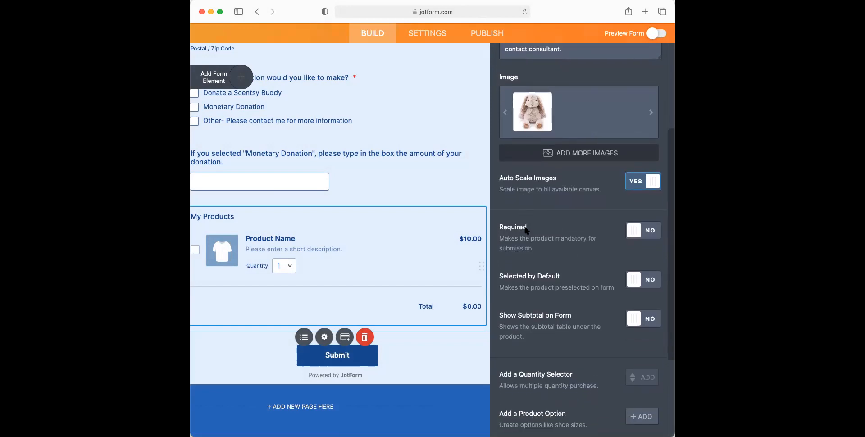
scroll(526, 231, "down", 5)
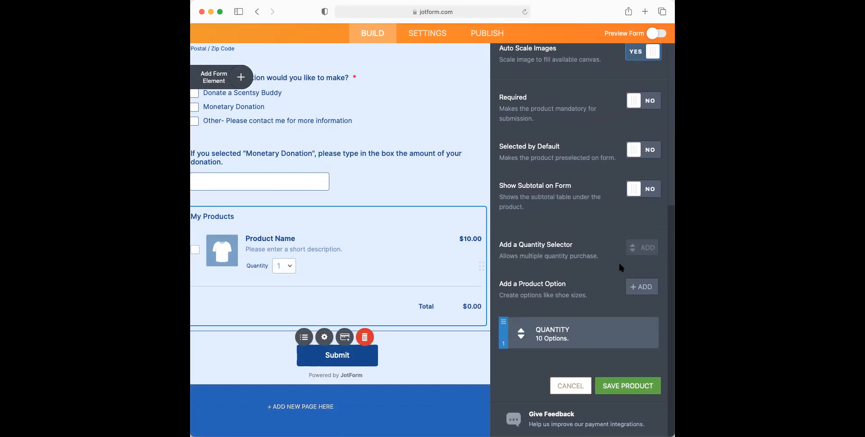
mouse_move(544, 333)
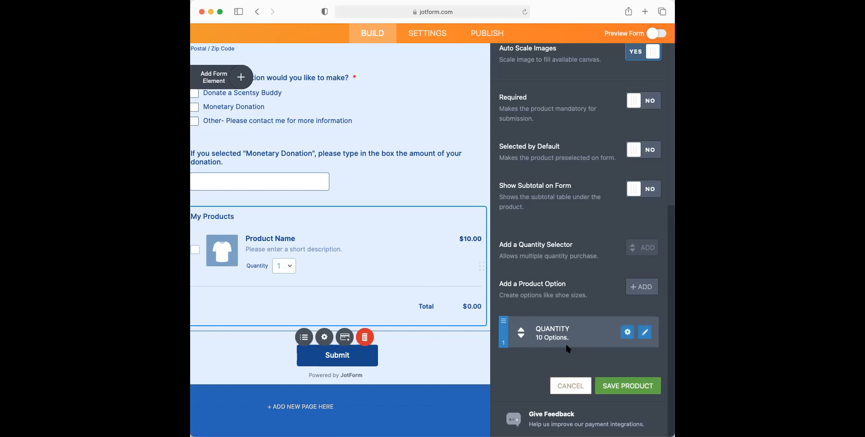
scroll(566, 342, "up", 6)
scroll(546, 345, "down", 6)
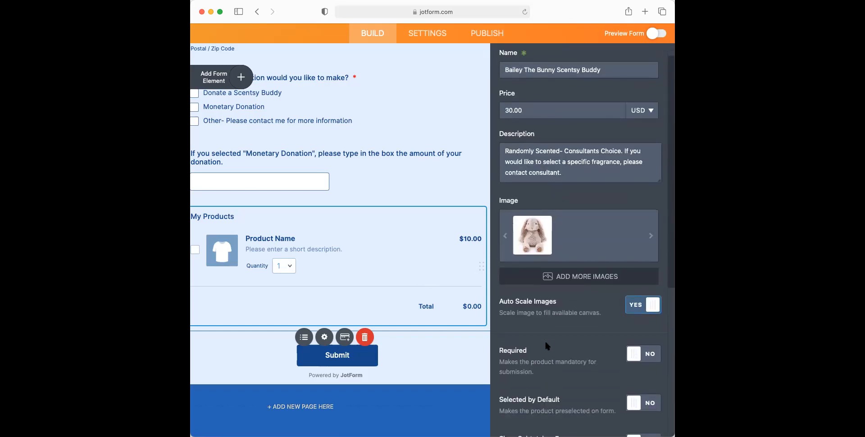
scroll(574, 319, "up", 5)
scroll(613, 356, "down", 5)
left_click(613, 391)
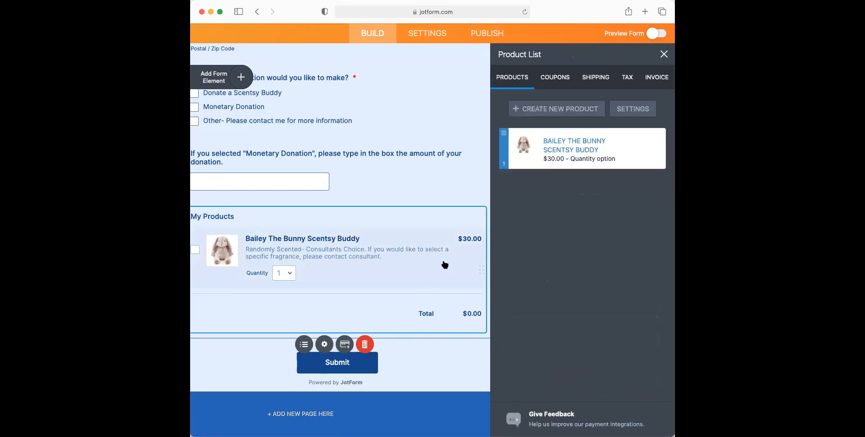
- Create a new product named "Brylee Scentsy Friend" with a price of 45.00 USD
left_click(560, 108)
left_click(543, 92)
type("Brylee Scentsy Frein")
key("BackSpace")
key("BackSpace")
key("BackSpace")
type("iend")
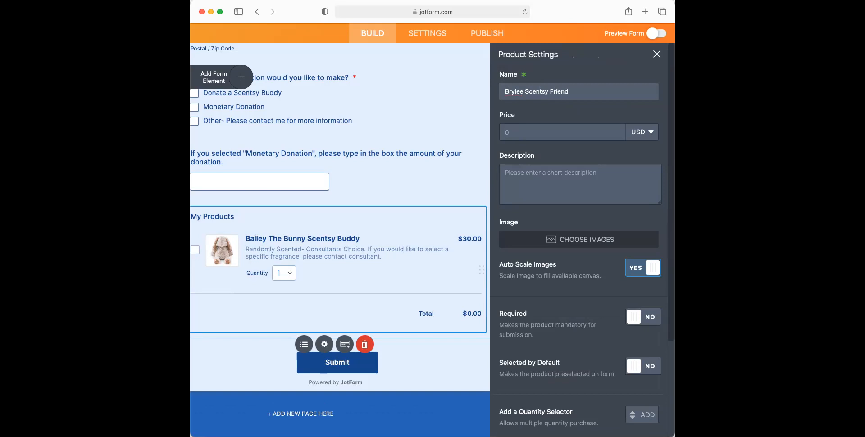
type("45.00")
left_click(540, 170)
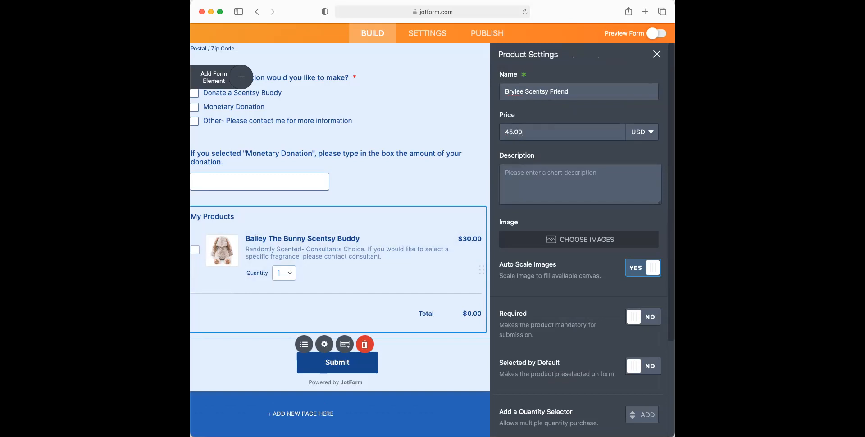
key("super+Tab")
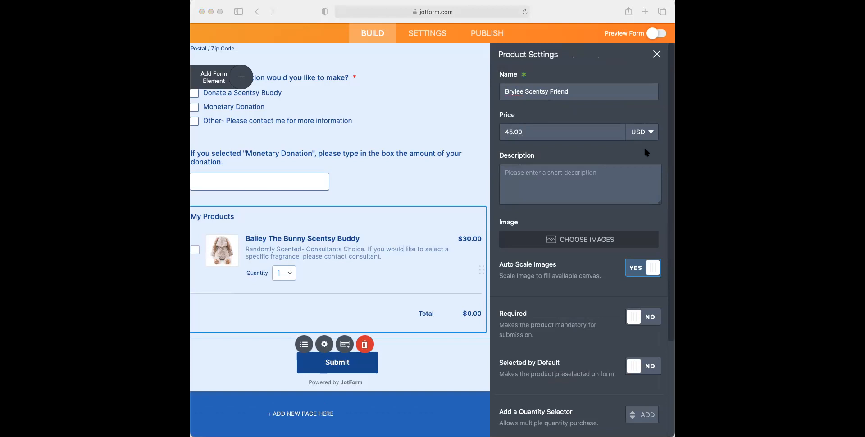
left_click(626, 177)
key("super+v")
left_click_drag(603, 196, 462, 125)
key("BackSpace")
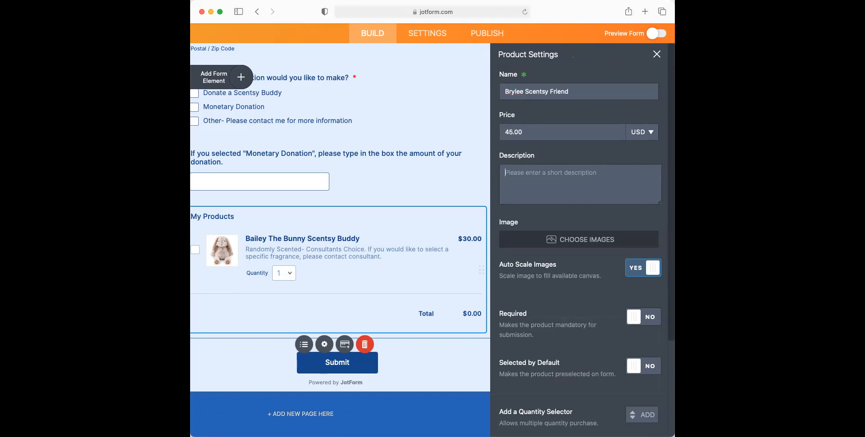
key("super+Tab")
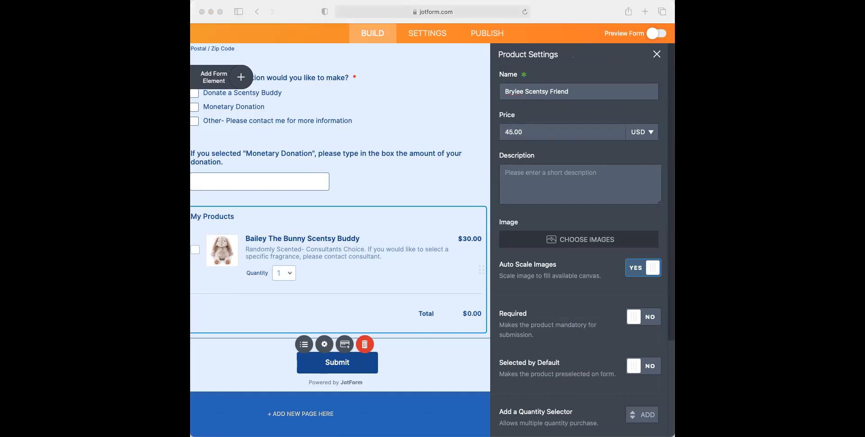
- Set the Brylee product's description to "Randomly Scented- Consultant choice. If you would like to select a specific fragrance, please contact consultant."
left_click(608, 184)
type("Randon")
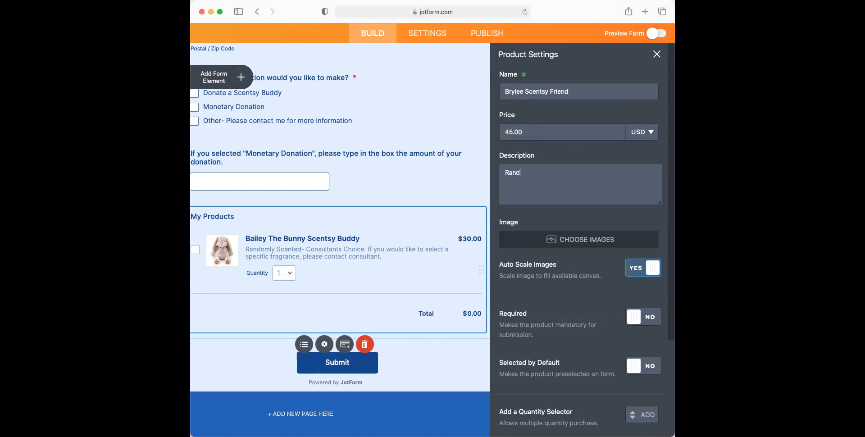
key("BackSpace")
type("mly Selec")
key("BackSpace")
key("BackSpace")
key("BackSpace")
key("BackSpace")
type("cented- Consultant C")
key("BackSpace")
type("choi")
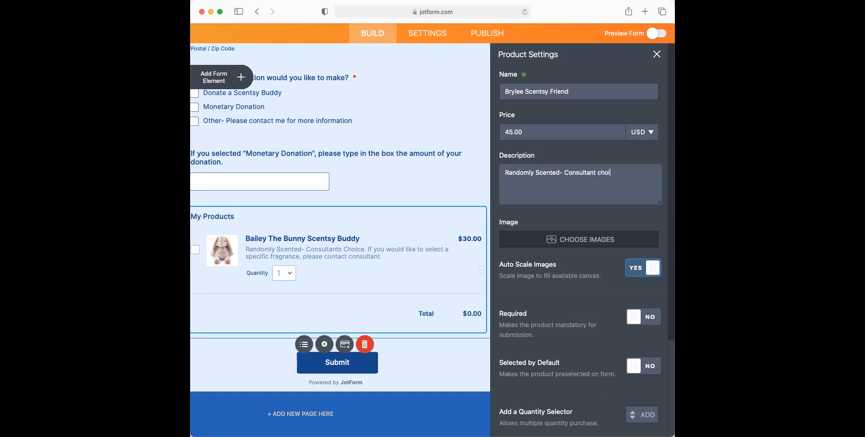
type("ce. If you would like to select a c")
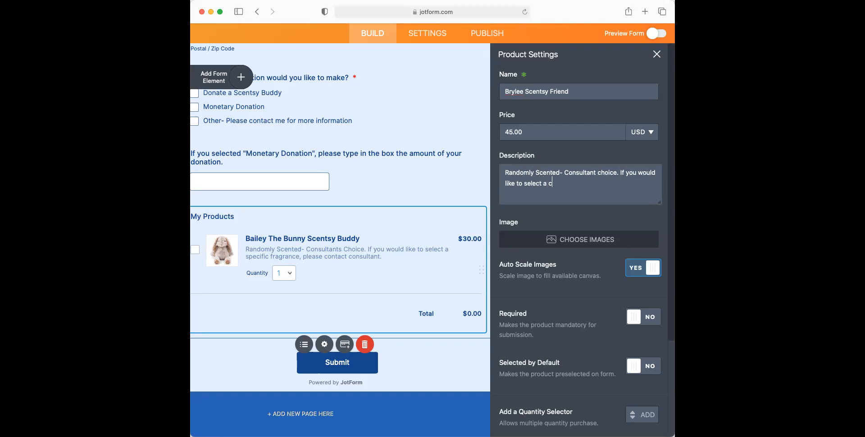
key("BackSpace")
type("specific fragrance, please contact")
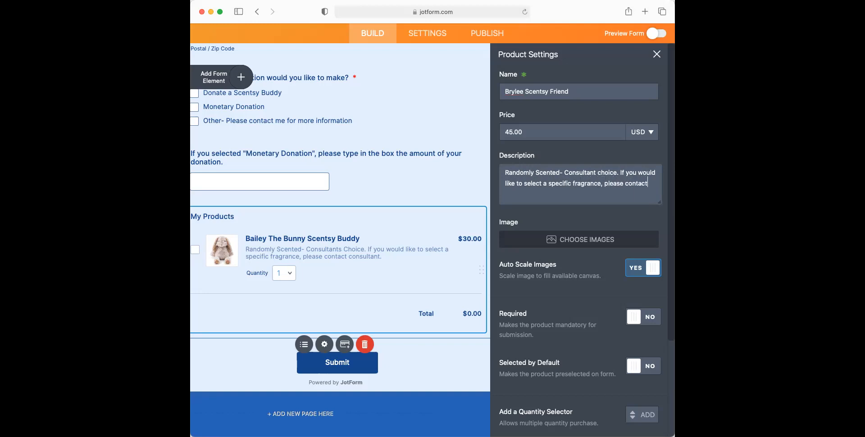
type(" consultant.")
- Upload the Brylee doll picture as the product's image
left_click(584, 243)
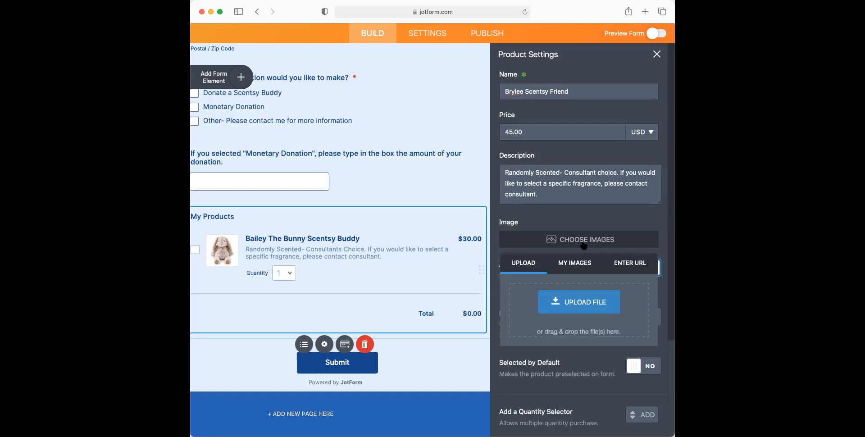
left_click(562, 312)
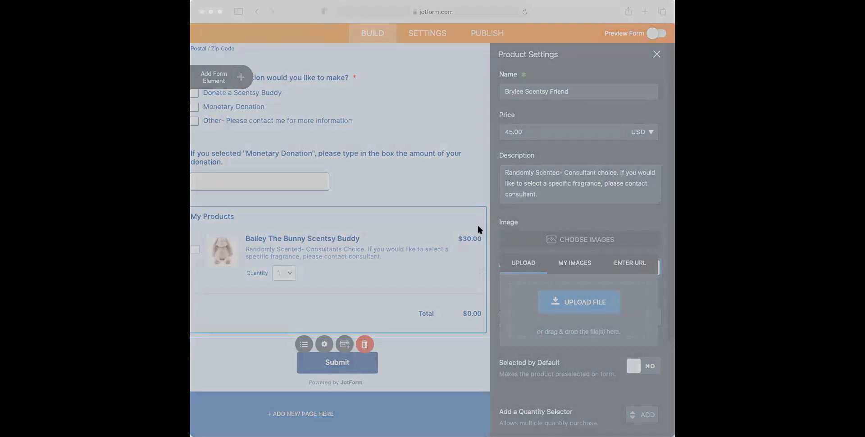
double_click(453, 226)
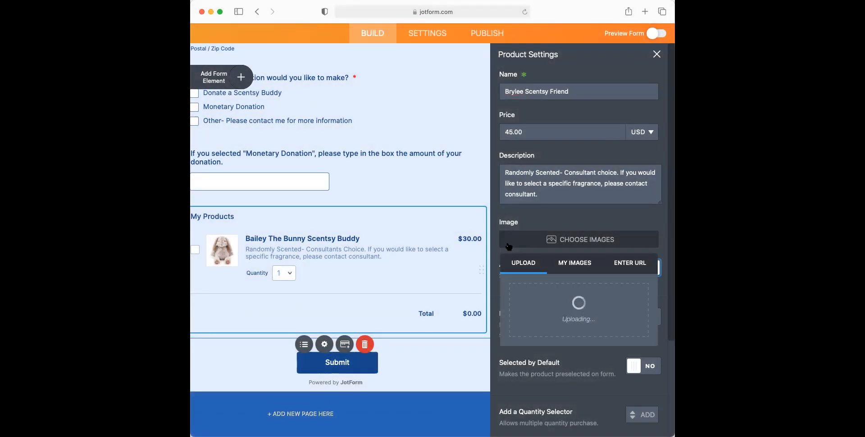
scroll(629, 243, "down", 5)
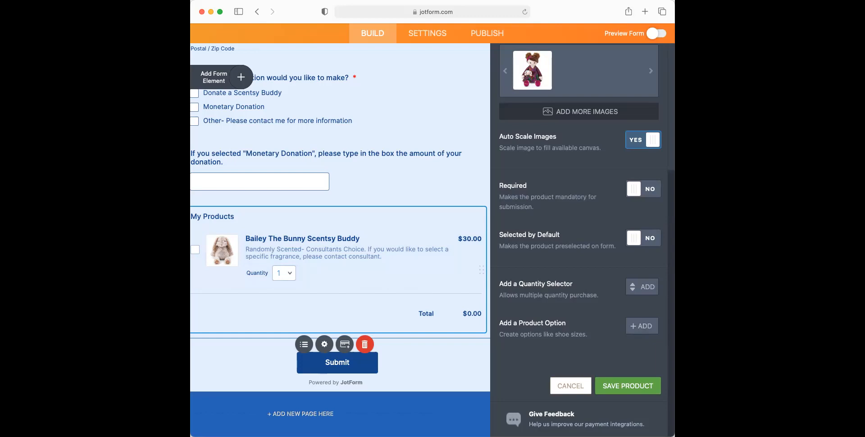
left_click(630, 286)
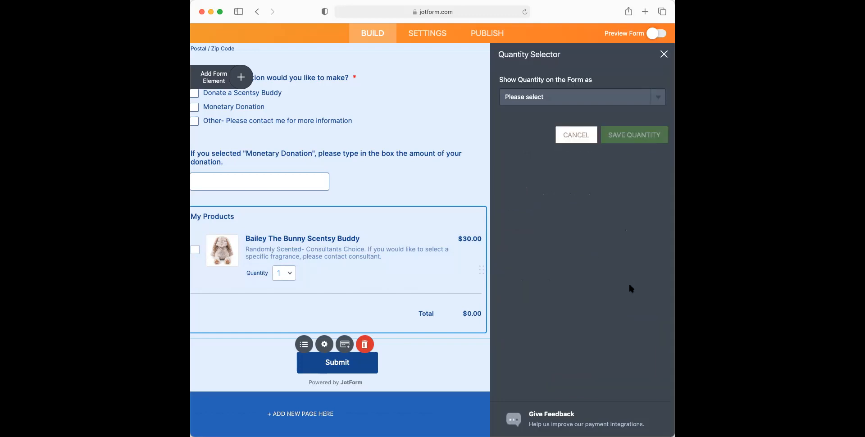
left_click(576, 135)
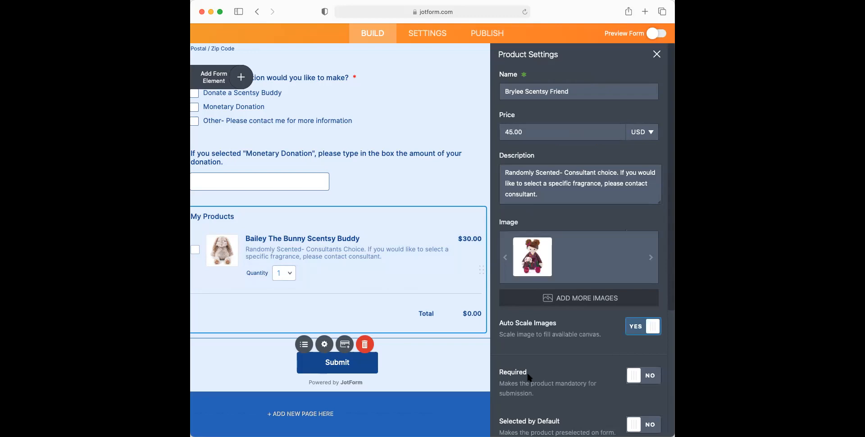
- Add a dropdown quantity selector with the default label and range to the Brylee product and save the product
scroll(527, 374, "down", 4)
scroll(527, 376, "down", 1)
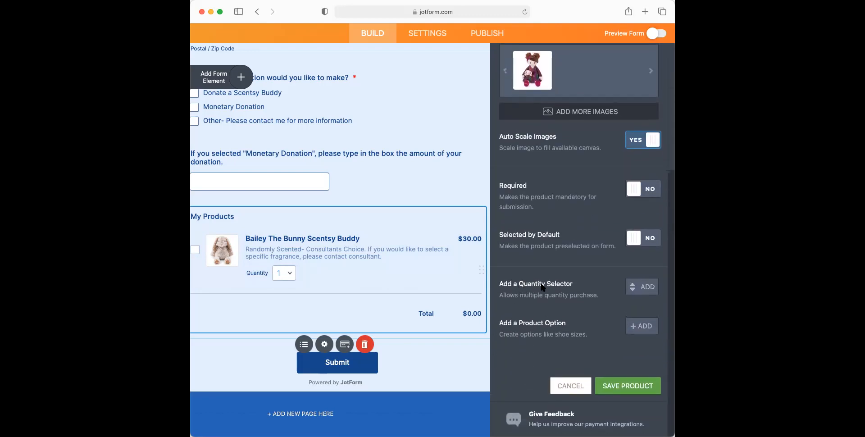
left_click(635, 291)
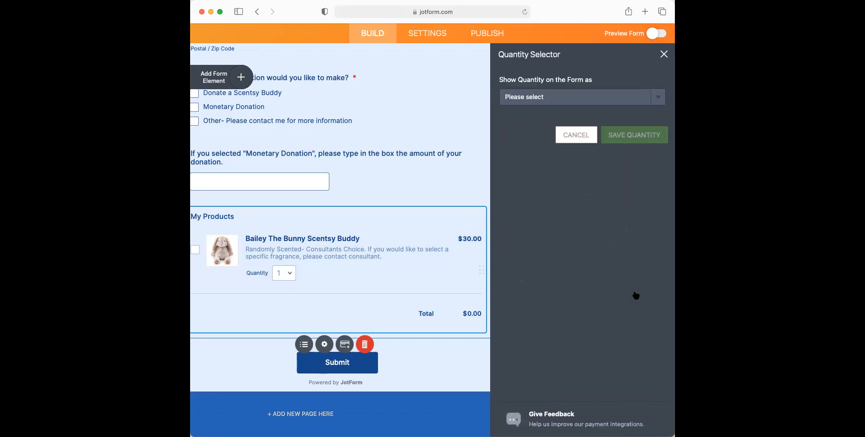
left_click(535, 95)
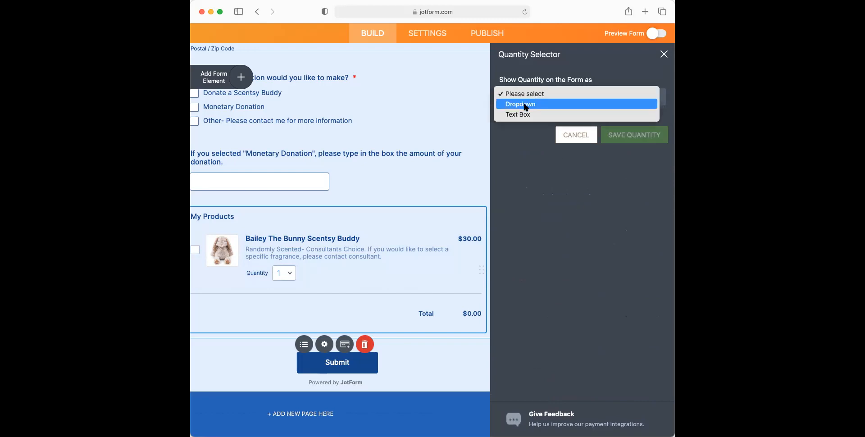
left_click(525, 106)
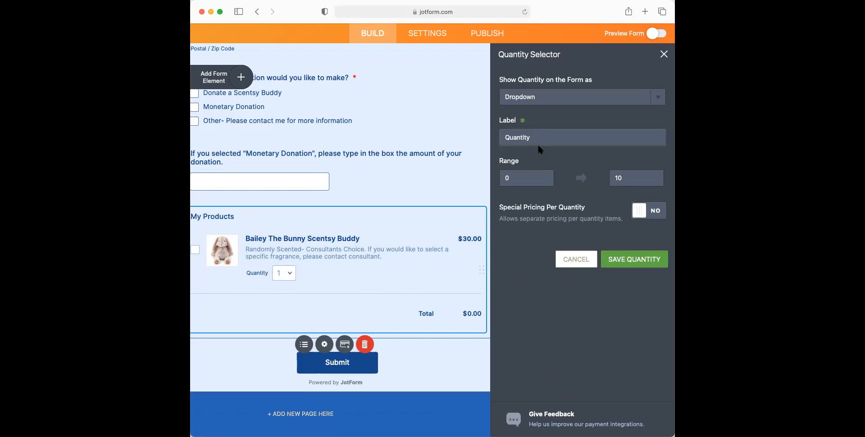
left_click(627, 266)
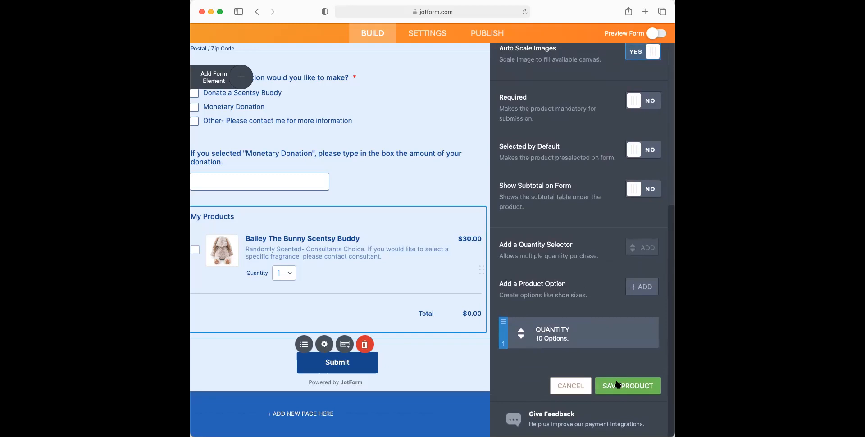
left_click(616, 384)
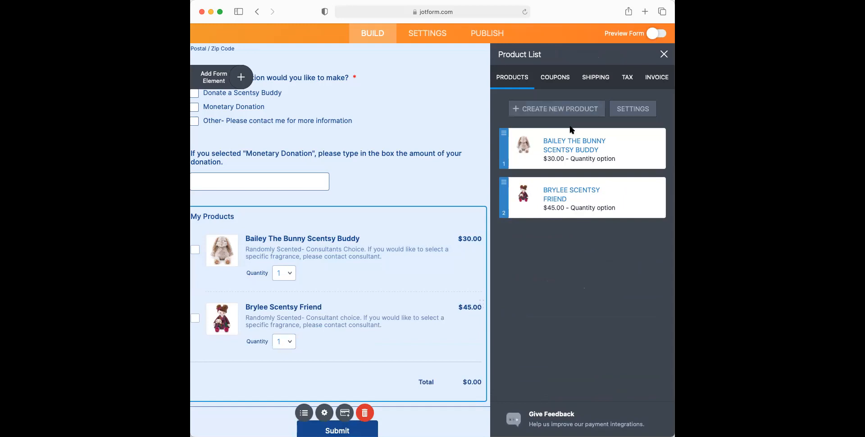
- Create a new product named "Twiggy The Turtle Buddy Clip" with a price of 15.00 USD
left_click(562, 112)
left_click(523, 87)
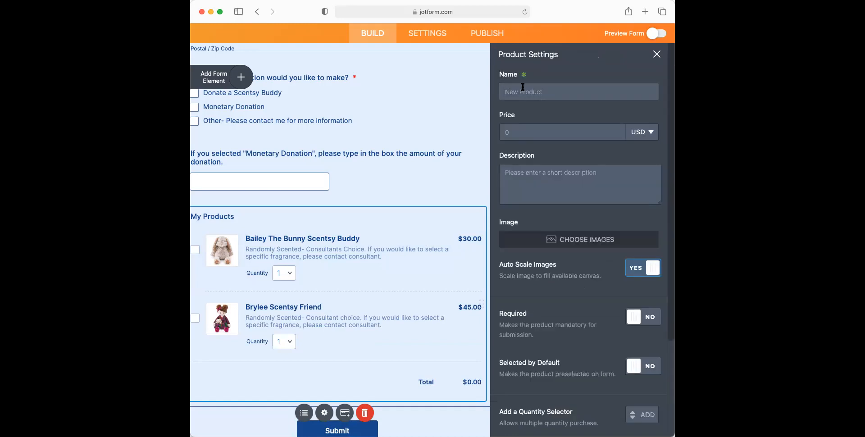
type("t")
key("BackSpace")
type("Twili")
key("BackSpace")
key("BackSpace")
type("ggy The Turtle Buddy C")
left_click(514, 132)
type("15.00")
key("Tab")
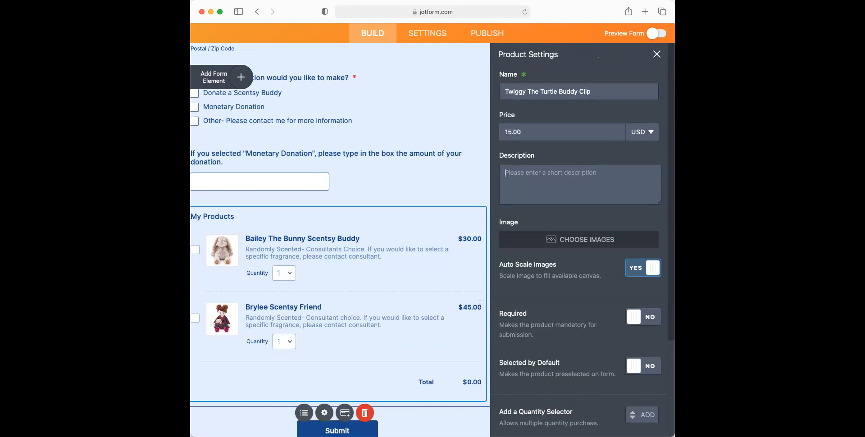
- Set the Twiggy product's description to "Scented In Sunkissed Citrus"
type("Scents")
key("BackSpace")
type("ed In Sunkissed")
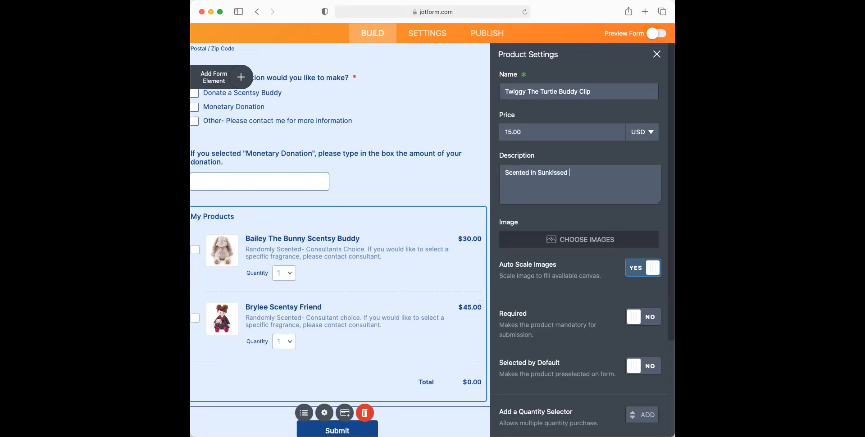
type(" Citrus")
- Upload the turtle clip picture as the Twiggy product's image
scroll(539, 179, "down", 5)
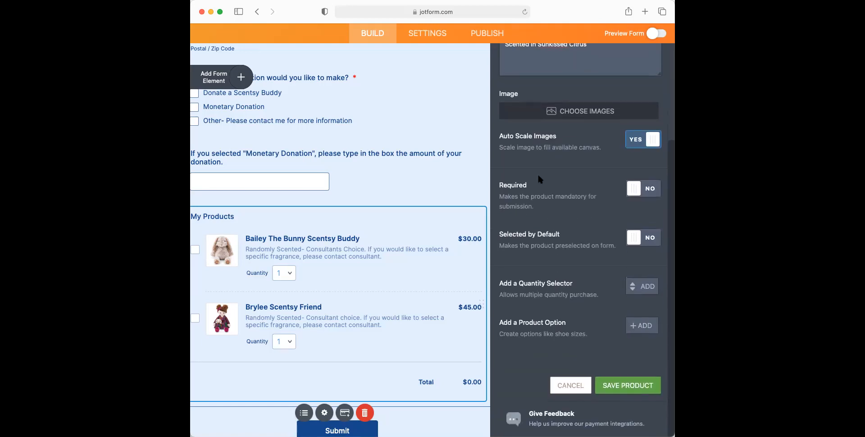
left_click(569, 112)
left_click(575, 140)
scroll(594, 192, "down", 3)
left_click(527, 201)
left_click(527, 201)
left_click(527, 201)
left_click(602, 251)
- Add a dropdown quantity selector with default settings to the Twiggy product and save the product
scroll(602, 253, "down", 2)
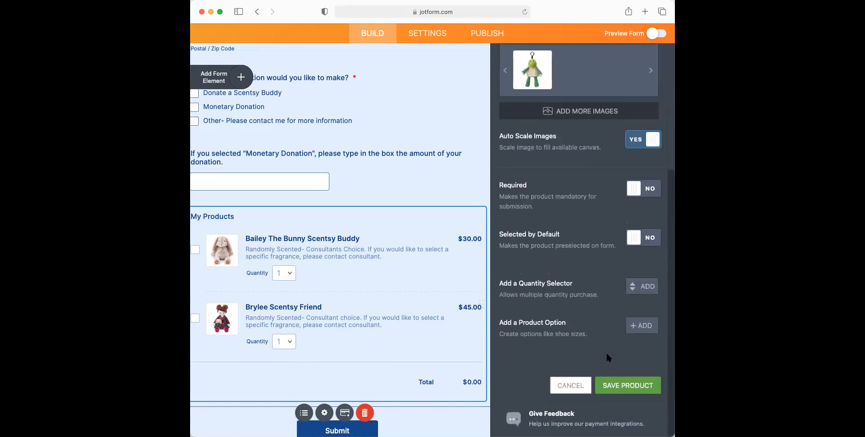
left_click(641, 289)
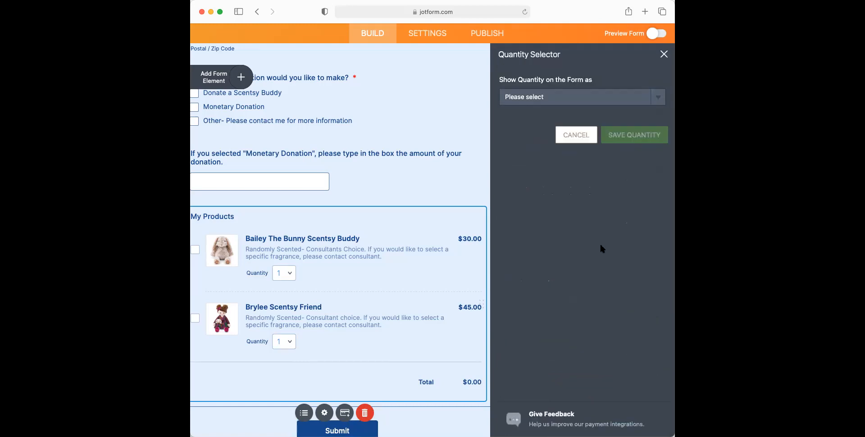
left_click(550, 102)
left_click(541, 112)
left_click(535, 95)
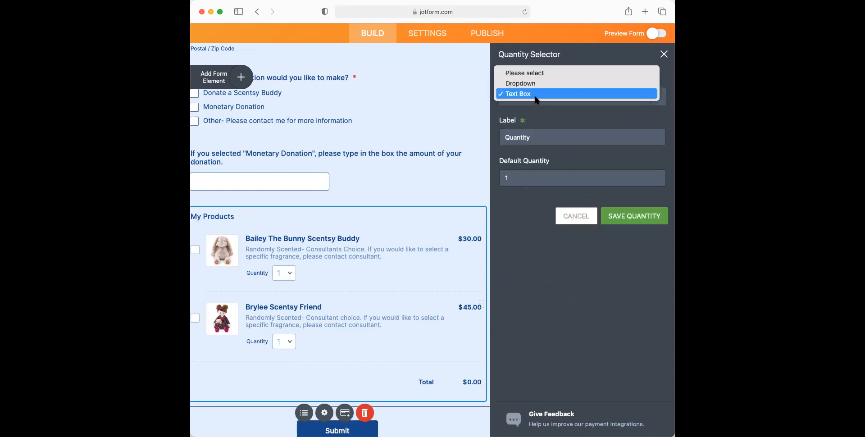
left_click(529, 84)
left_click(636, 258)
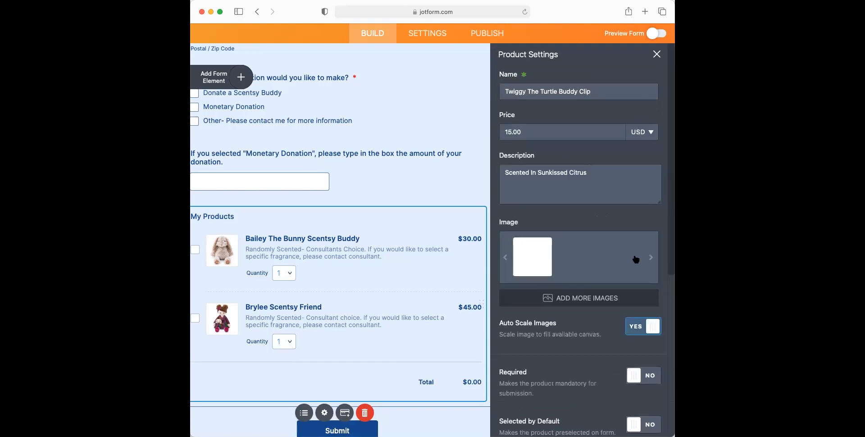
scroll(636, 259, "down", 10)
left_click(629, 384)
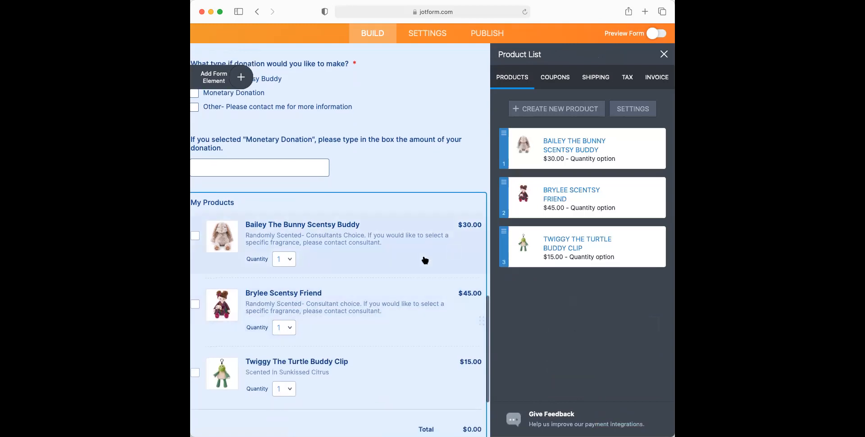
- Add a Paragraph element between the product list and the Submit button
scroll(378, 266, "down", 5)
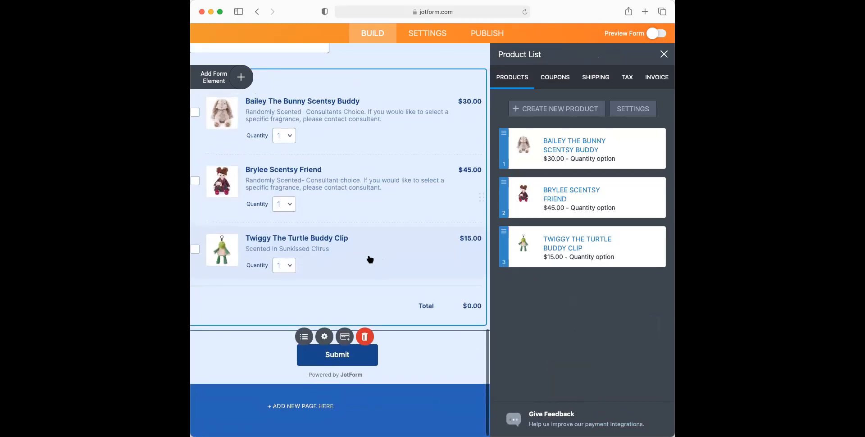
left_click(239, 77)
scroll(277, 253, "down", 3)
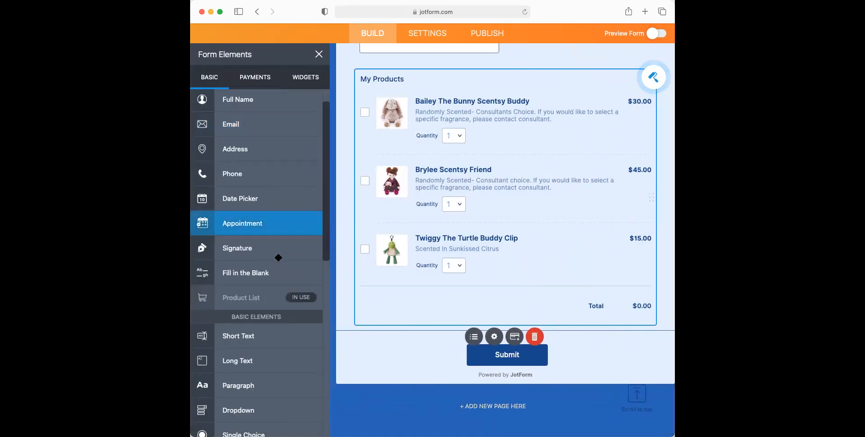
left_click(261, 350)
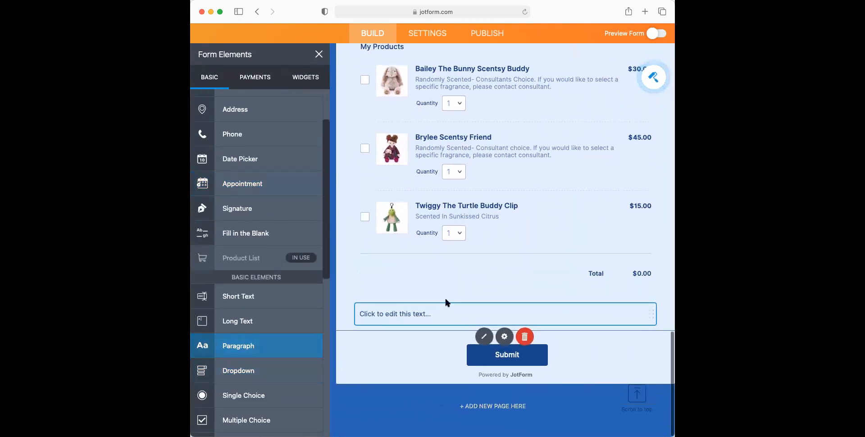
- Fill the paragraph with "Thank you for your donation. We look forward to serving all those who serve us selflessly through this drive."
left_click(418, 313)
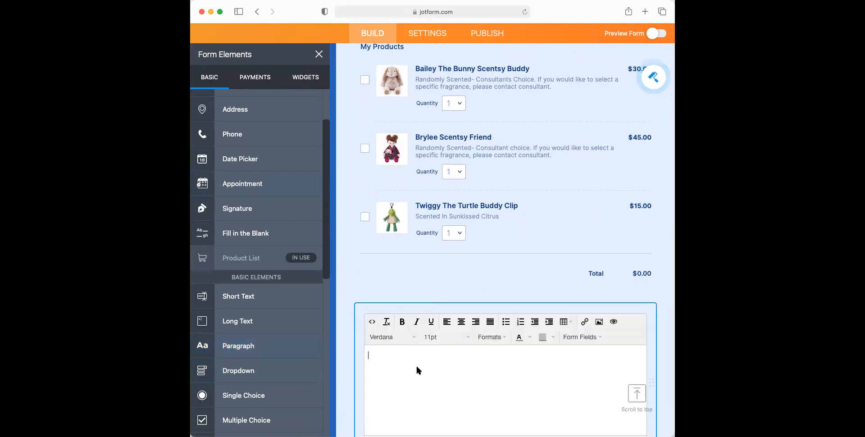
type("Thank you for your donat")
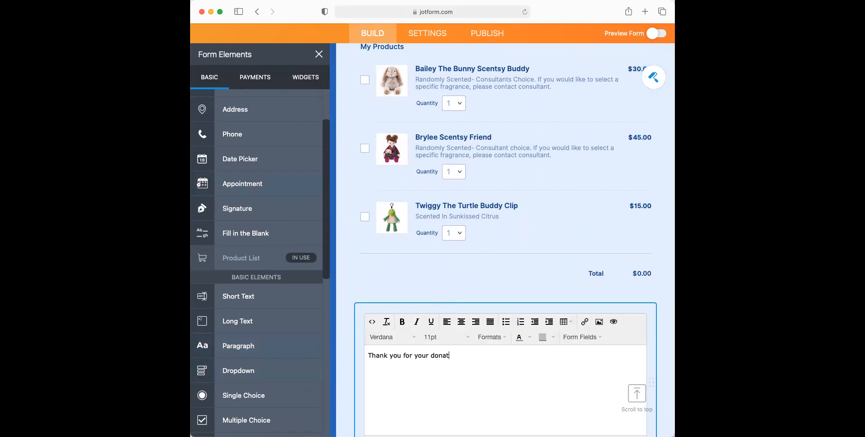
type("ion., WWe look forward to serving a")
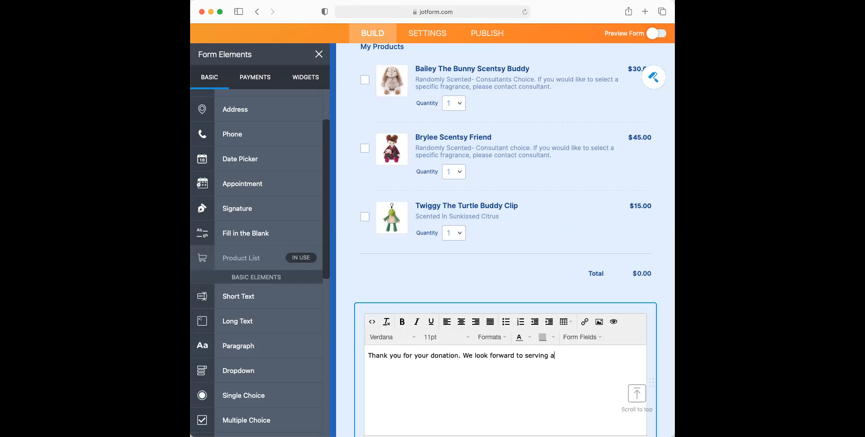
type("ll those who serve us self")
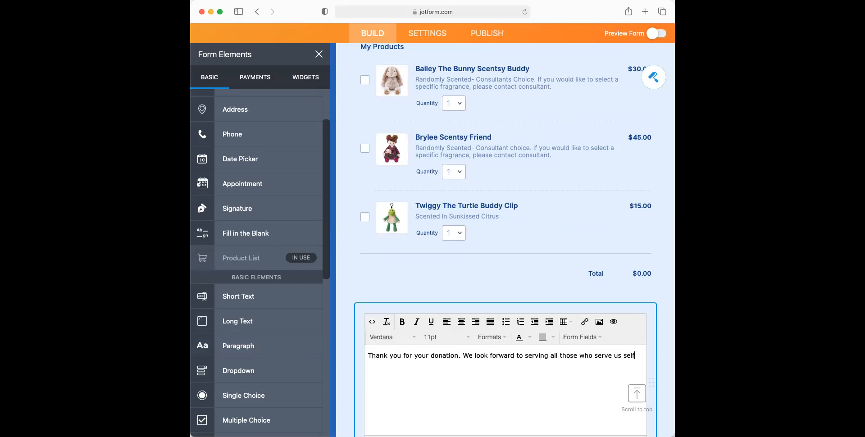
type("lessly throufgh")
key("BackSpace")
key("BackSpace")
type("gh this drive")
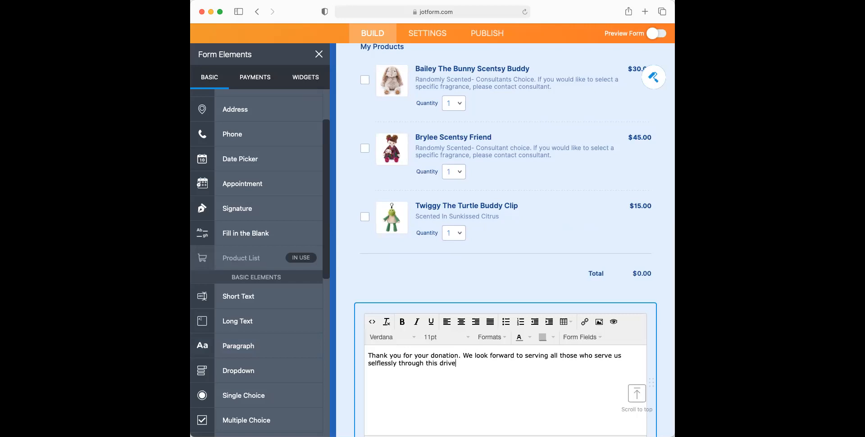
type(".")
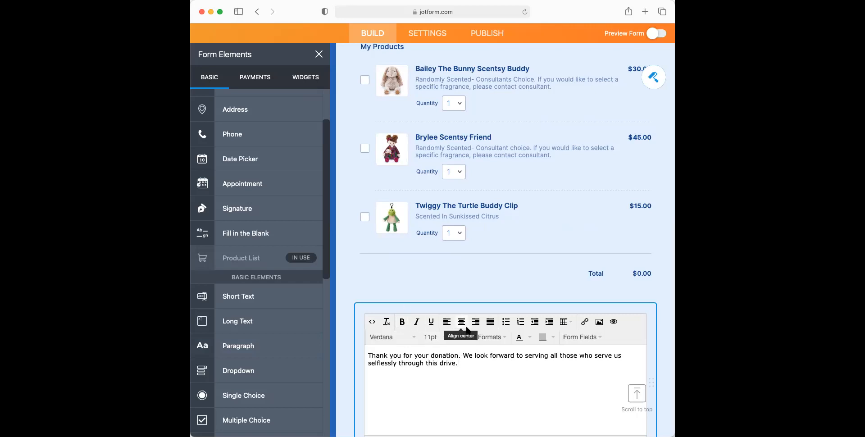
- Make the closing thank-you paragraph bold and centred, and finish editing it
triple_click(383, 358)
left_click(402, 322)
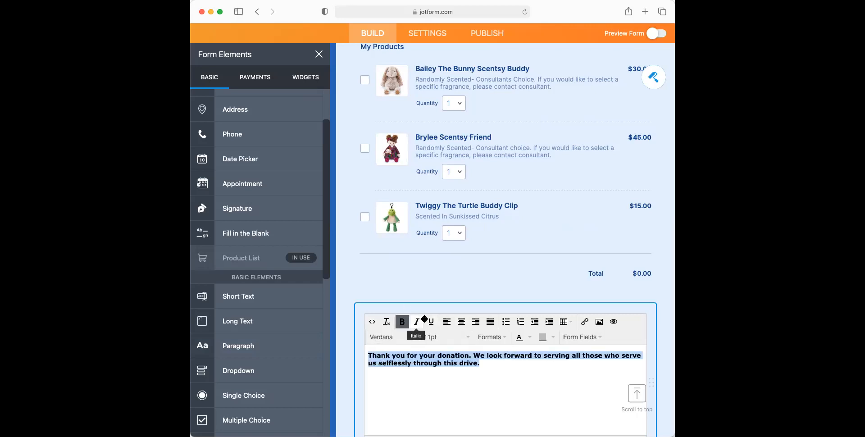
left_click(461, 322)
left_click(590, 229)
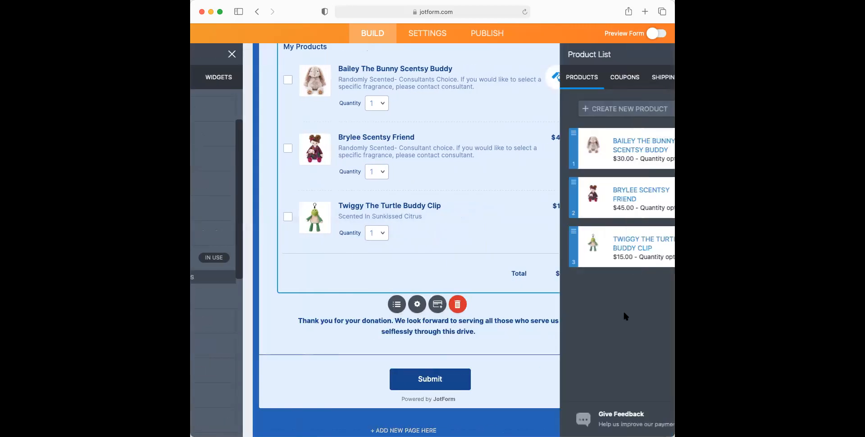
left_click(405, 325)
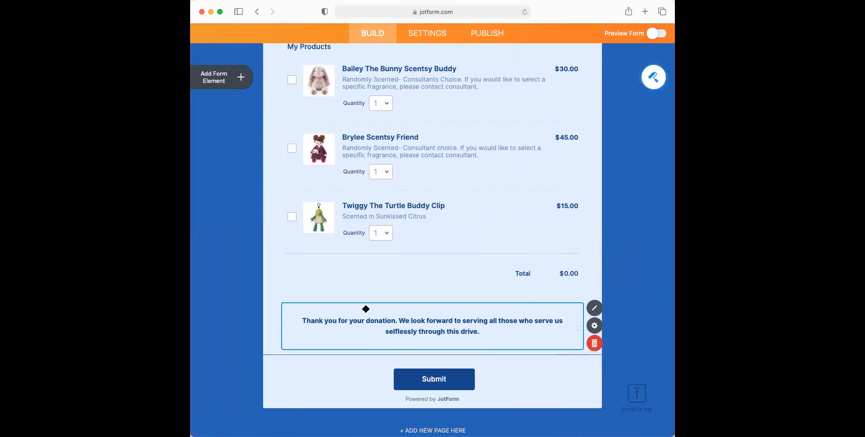
- Look over the whole form in the builder and check it in the phone preview
scroll(510, 332, "up", 8)
scroll(511, 332, "up", 10)
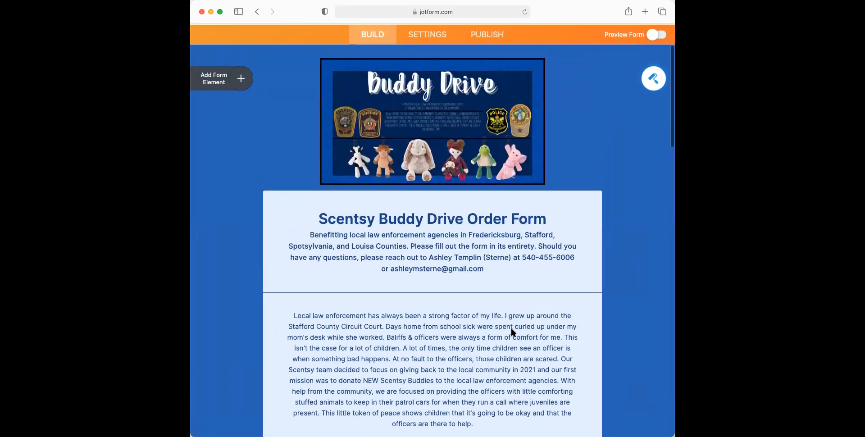
scroll(510, 332, "down", 10)
scroll(511, 332, "down", 10)
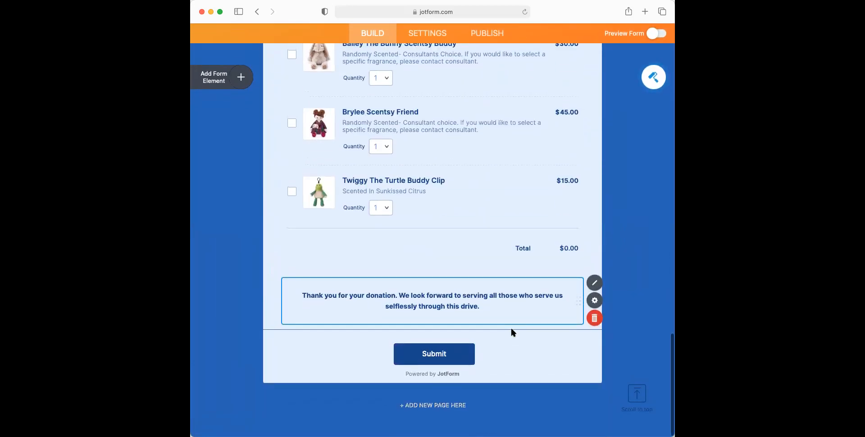
scroll(510, 332, "up", 15)
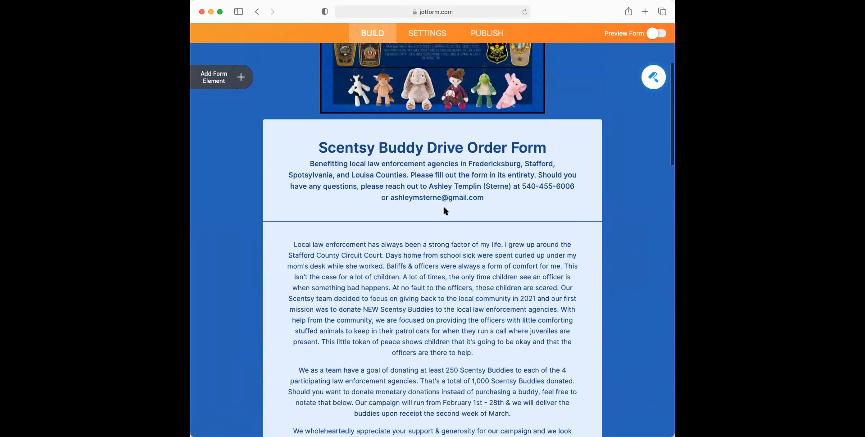
left_click(661, 37)
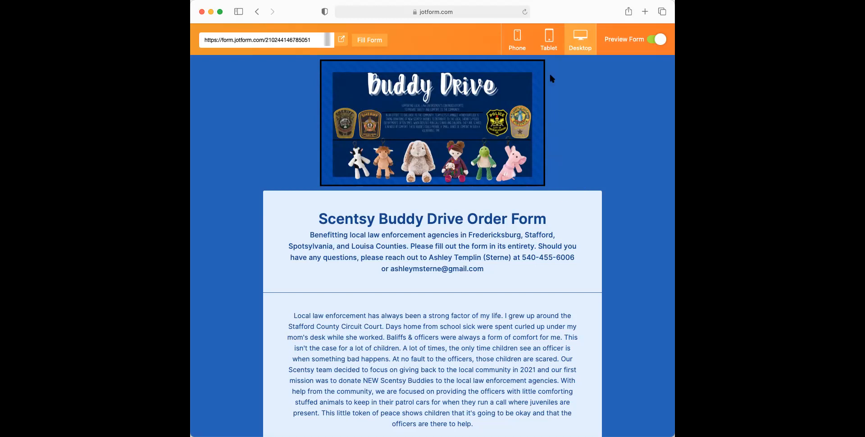
left_click(524, 50)
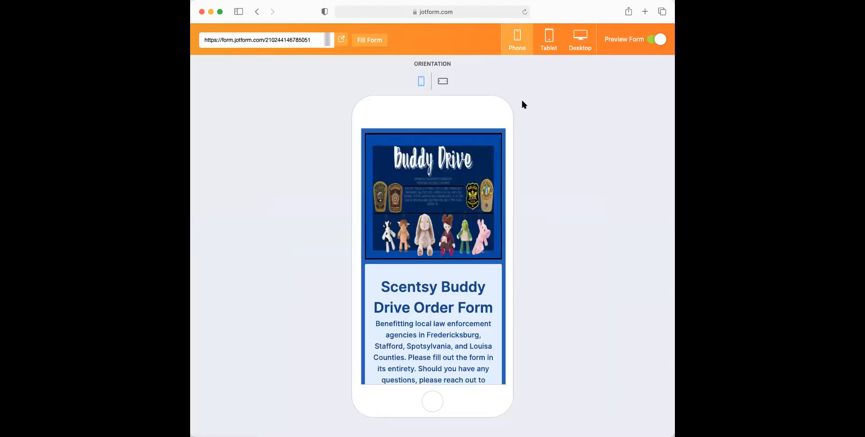
scroll(489, 237, "down", 15)
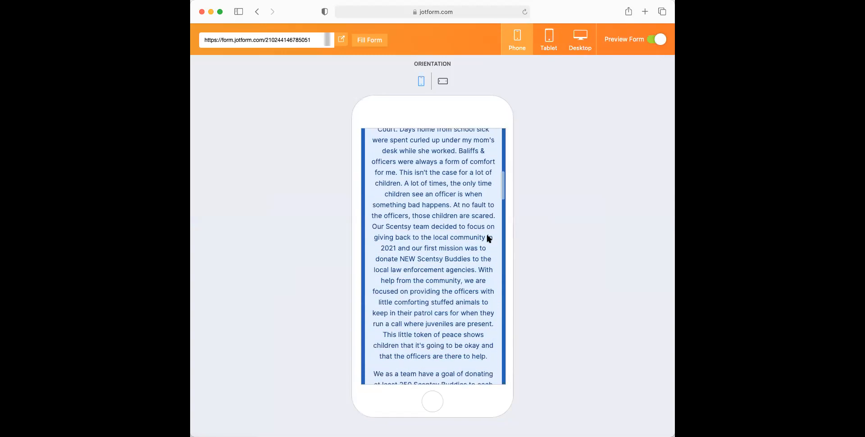
scroll(487, 237, "down", 20)
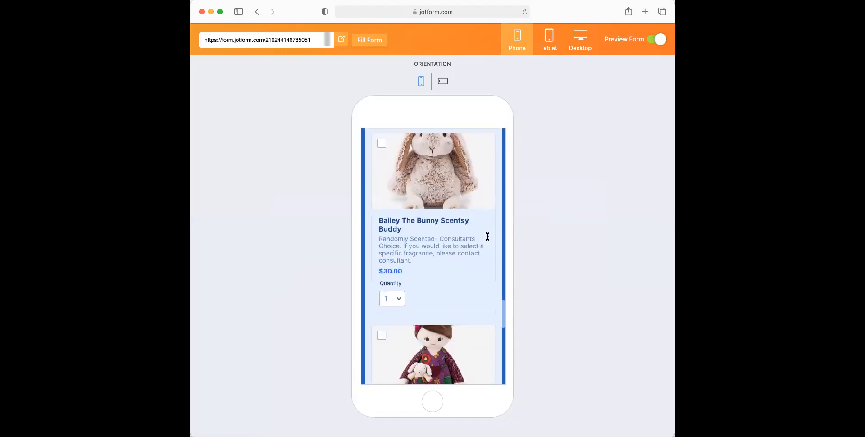
scroll(487, 236, "down", 5)
scroll(486, 234, "up", 20)
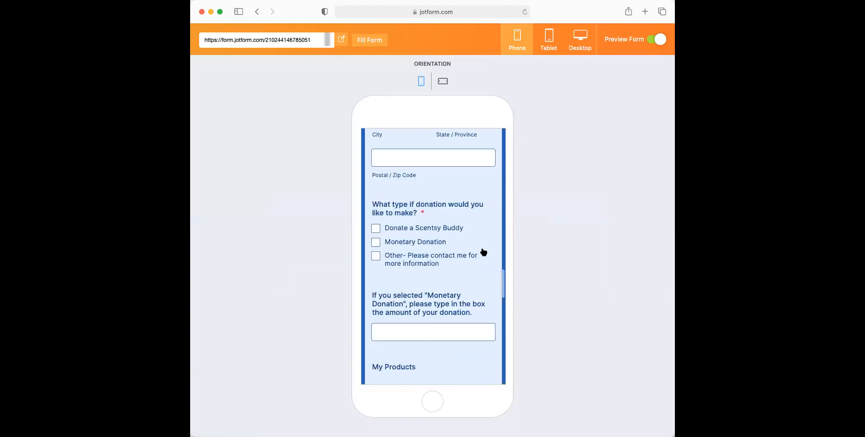
- Check the form in the tablet and desktop previews, and leave preview mode
left_click(541, 47)
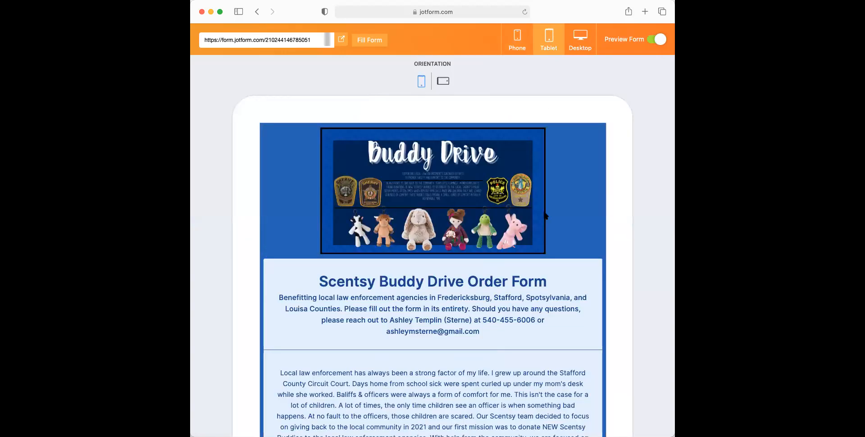
scroll(513, 259, "down", 3)
scroll(512, 260, "down", 20)
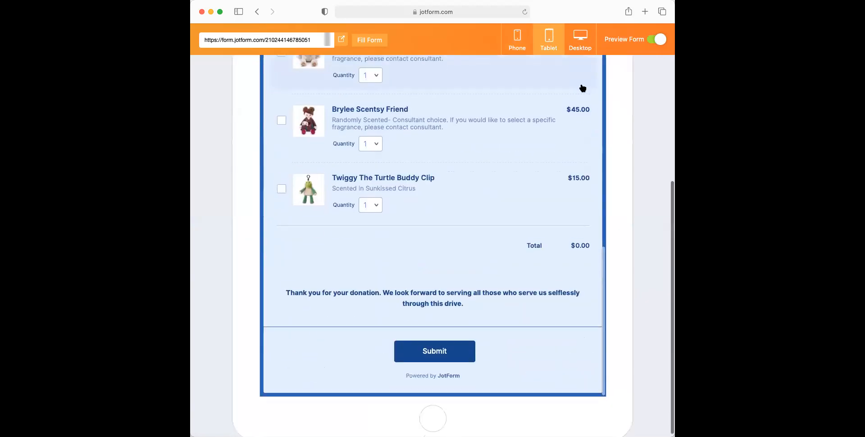
left_click(583, 36)
scroll(523, 174, "down", 3)
scroll(523, 174, "up", 20)
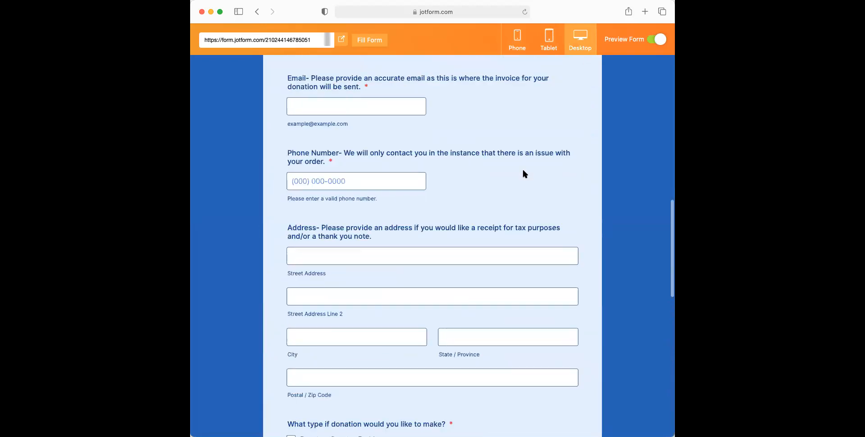
scroll(524, 175, "up", 2)
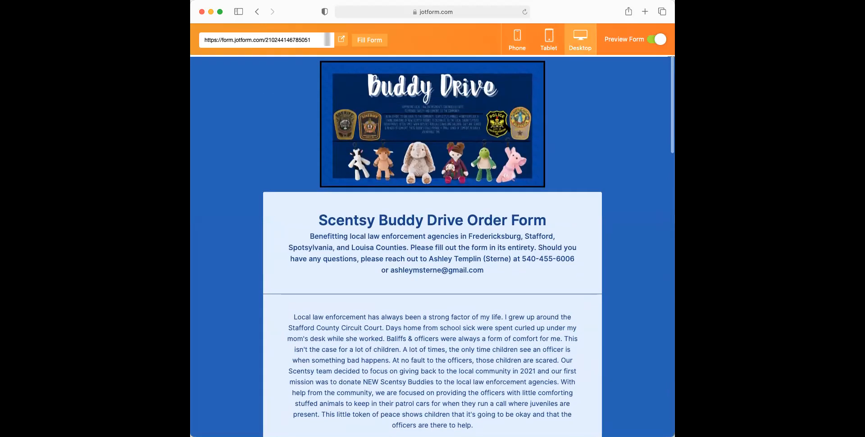
left_click(657, 41)
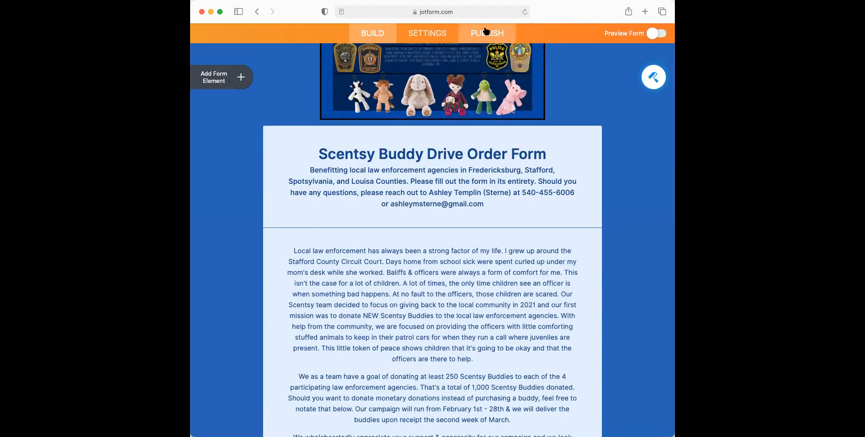
- Copy the form's direct link from its publishing options
scroll(506, 164, "up", 2)
scroll(506, 164, "up", 2)
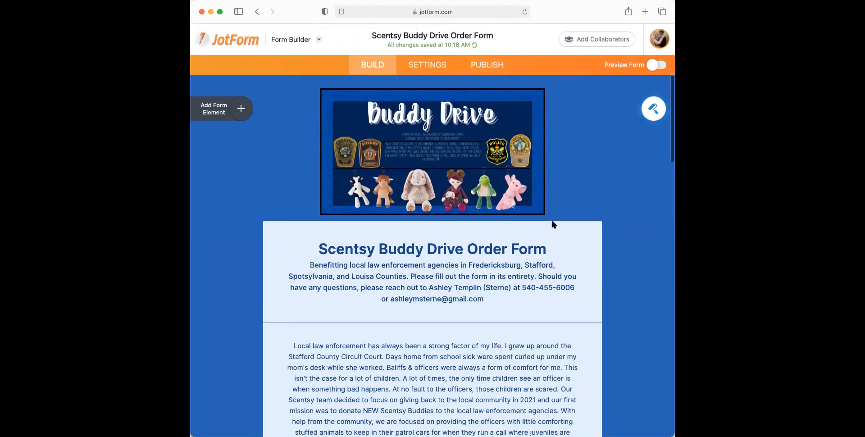
left_click(500, 68)
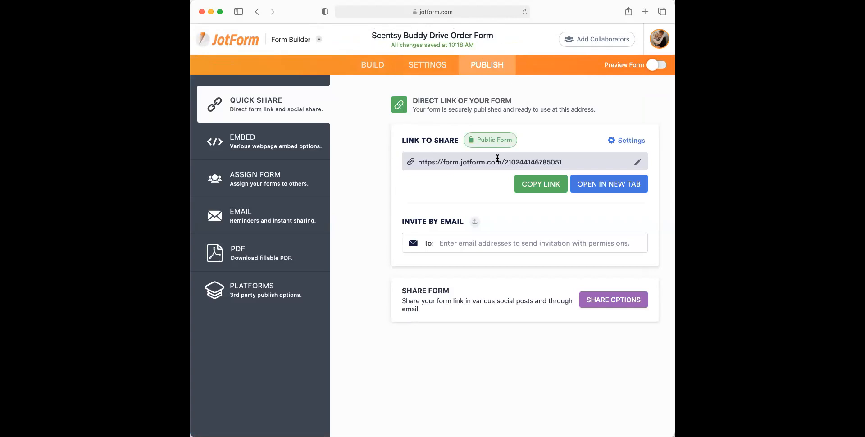
left_click(549, 190)
- Go to the My Forms list and view the additional options for the most recently modified Scentsy Buddy Drive Order Form
left_click(245, 45)
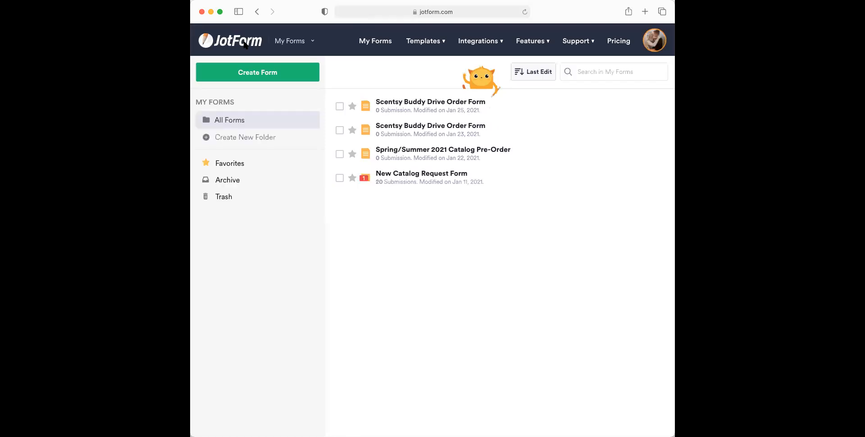
left_click(440, 103)
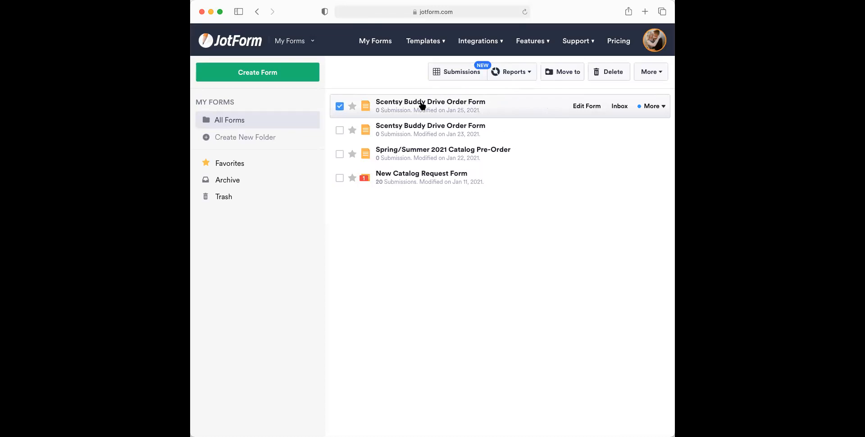
left_click(647, 113)
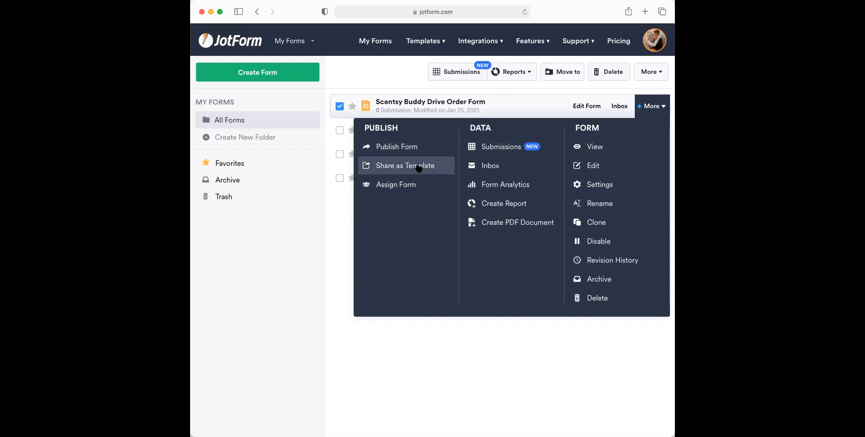
left_click(593, 279)
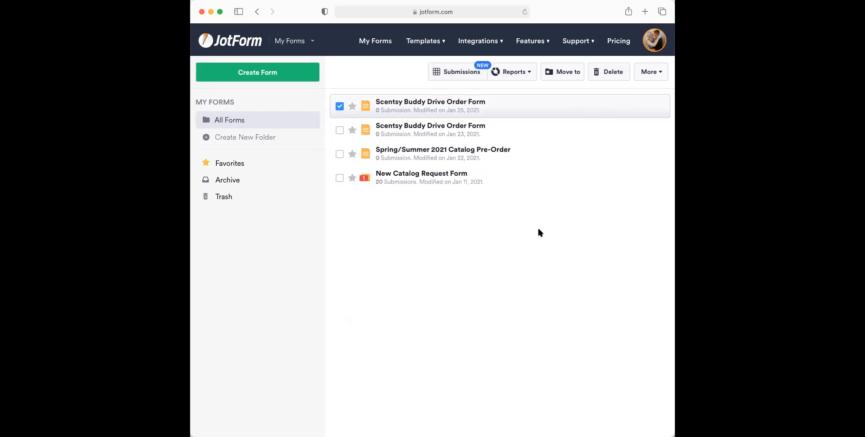
scroll(538, 230, "up", 2)
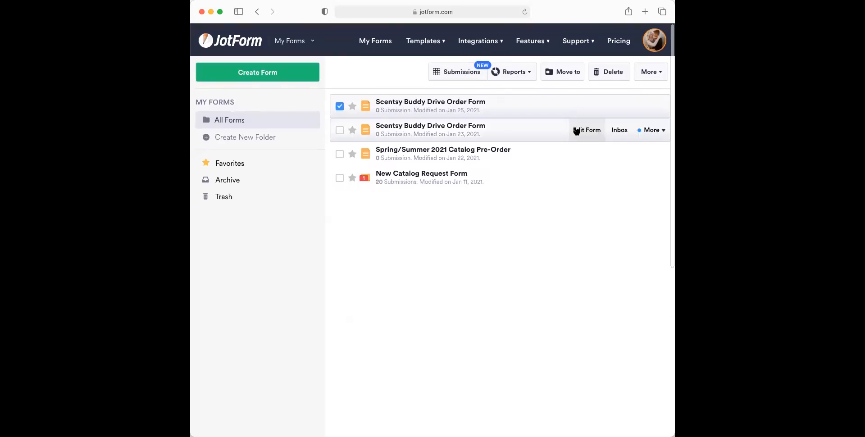